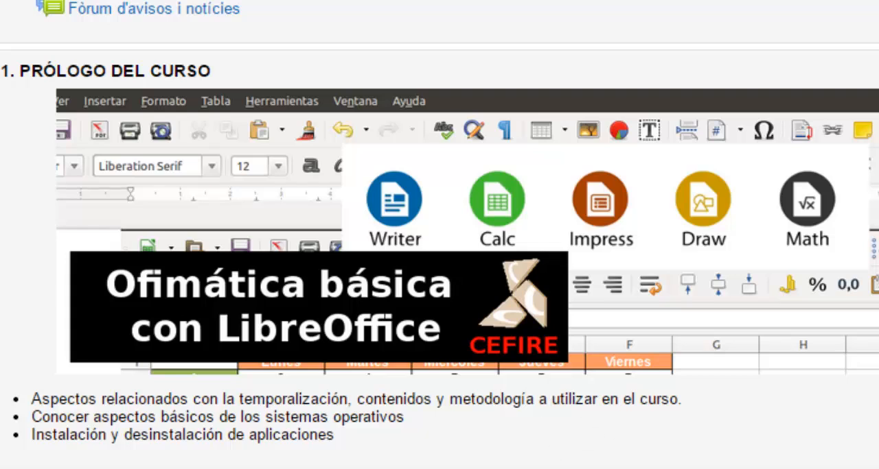
Browse the course page to the Writer tables unit, and switch to LibreOffice Writer to view the example document tabla1.odt.
{"action": "scroll", "coordinate": [439, 235], "scroll_direction": "down", "scroll_amount": 9}
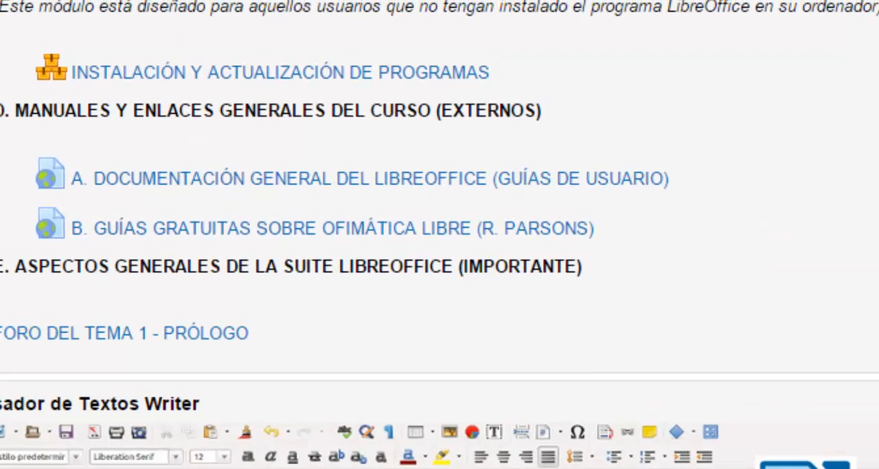
{"action": "scroll", "coordinate": [439, 235], "scroll_direction": "down", "scroll_amount": 2}
{"action": "scroll", "coordinate": [440, 235], "scroll_direction": "down", "scroll_amount": 5}
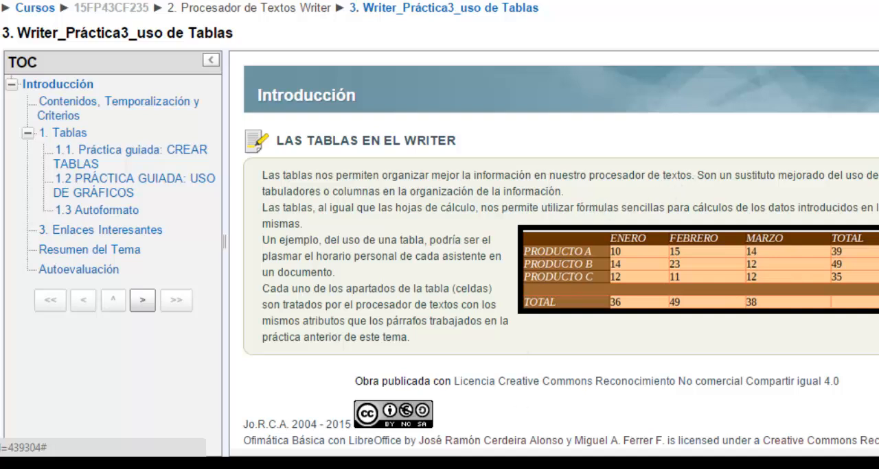
{"action": "left_click", "coordinate": [372, 465]}
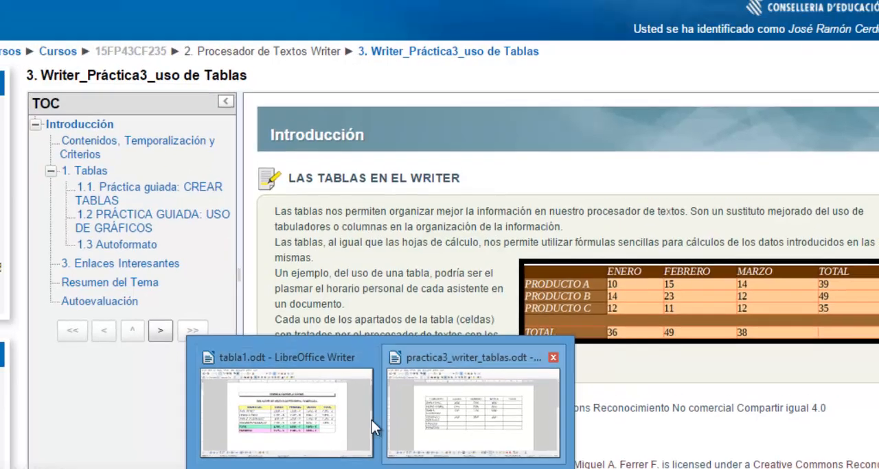
{"action": "left_click", "coordinate": [355, 405]}
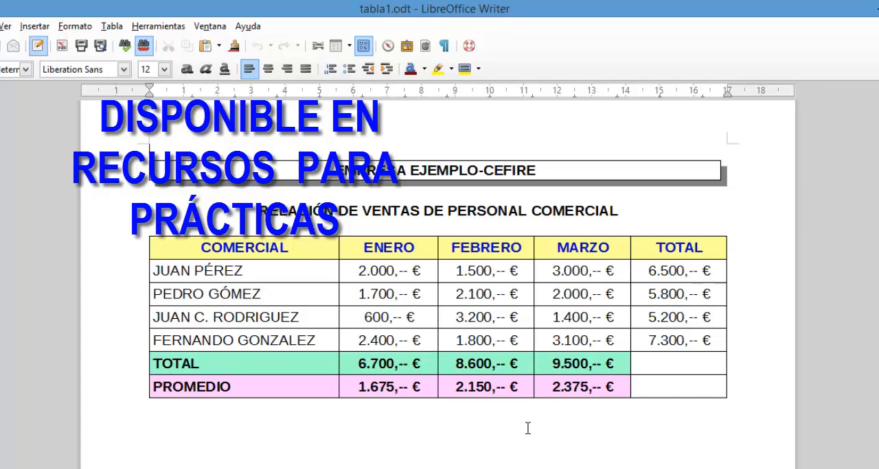
Create a new blank text document.
{"action": "left_click", "coordinate": [17, 61]}
{"action": "mouse_move", "coordinate": [101, 44]}
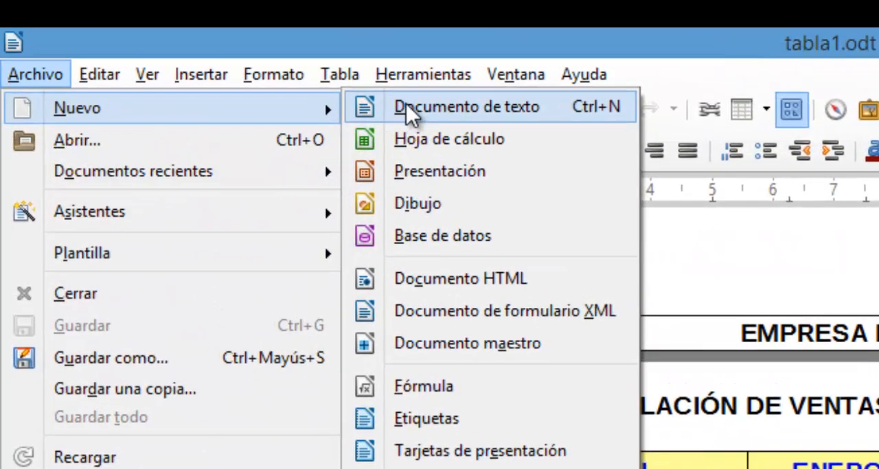
{"action": "left_click", "coordinate": [406, 104]}
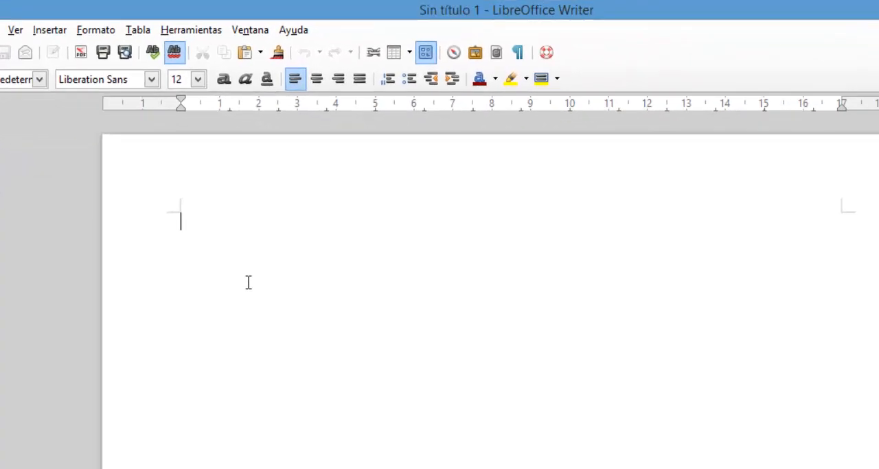
Enter the centred title EMPRESA X and set the line for the table below it to justified alignment.
{"action": "key", "text": "Return"}
{"action": "key", "text": "Return"}
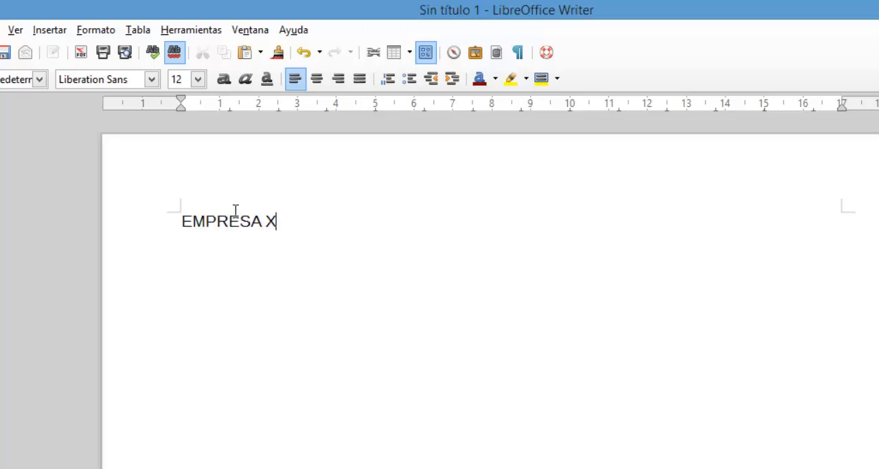
{"action": "left_click", "coordinate": [317, 79]}
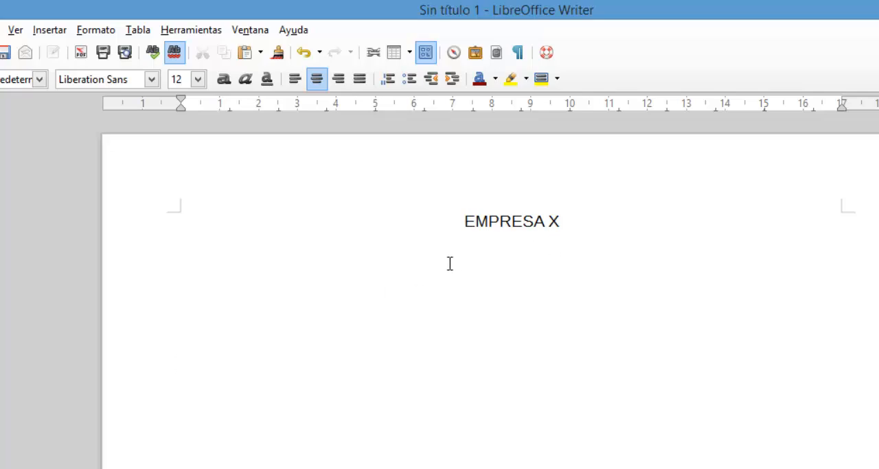
{"action": "left_click", "coordinate": [359, 79]}
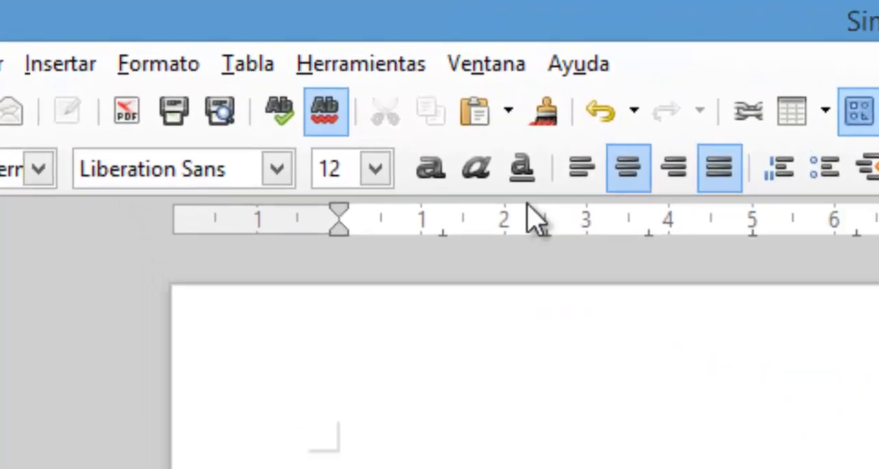
Insert a table with 5 columns and 4 rows below the title.
{"action": "left_click", "coordinate": [138, 30]}
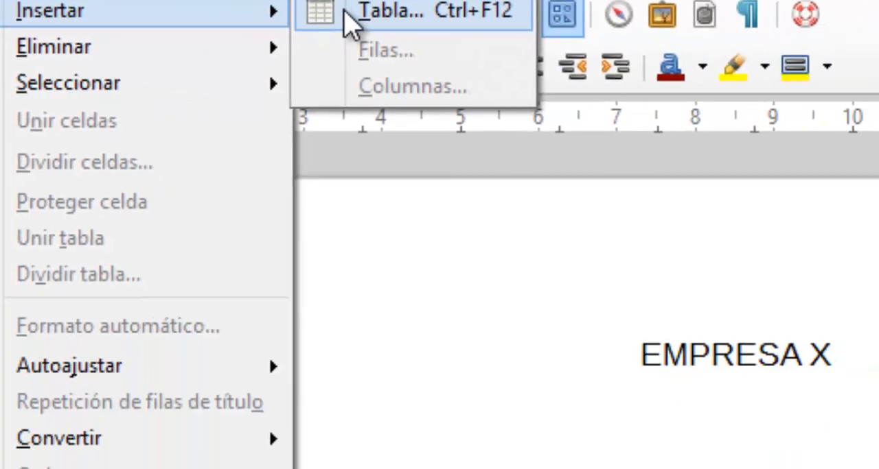
{"action": "left_click", "coordinate": [501, 120]}
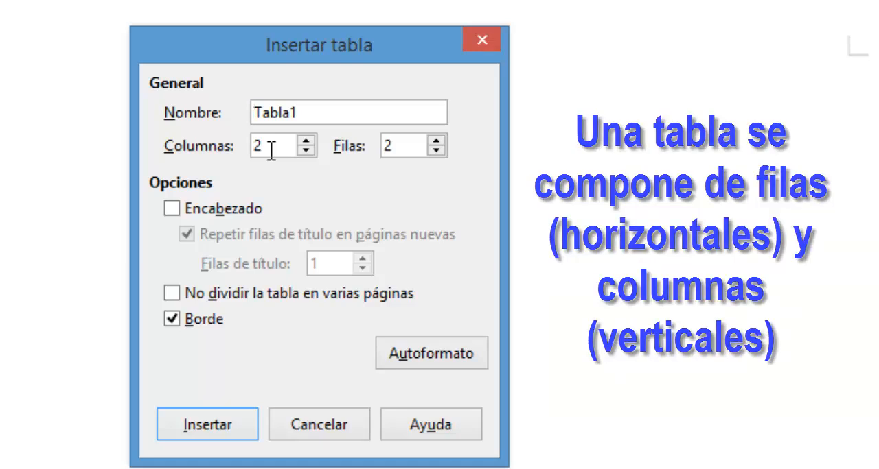
{"action": "left_click_drag", "start_coordinate": [272, 149], "coordinate": [251, 148]}
{"action": "type", "text": "5"}
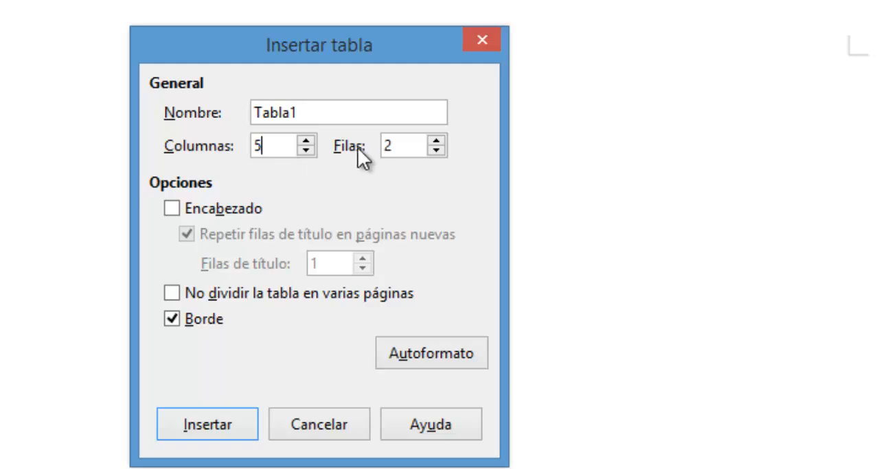
{"action": "left_click_drag", "start_coordinate": [397, 137], "coordinate": [363, 141]}
{"action": "type", "text": "4"}
{"action": "left_click", "coordinate": [212, 434]}
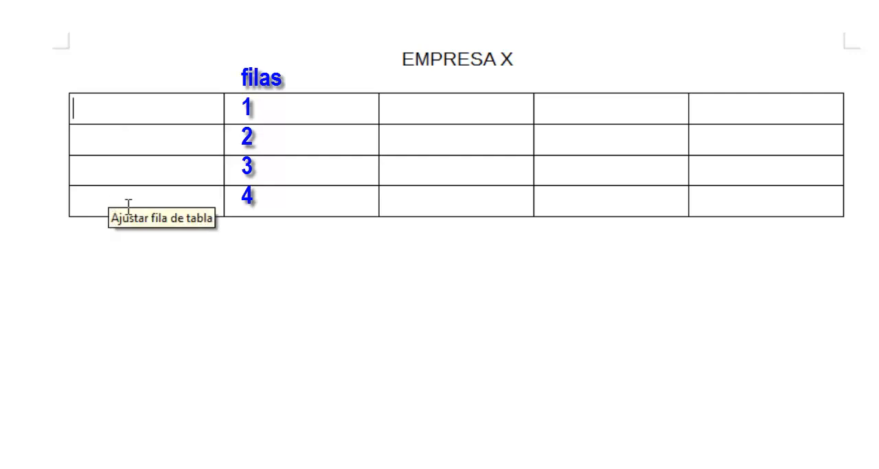
Try adding a row at the end of the table from its last cell, and undo the addition.
{"action": "left_click", "coordinate": [724, 195]}
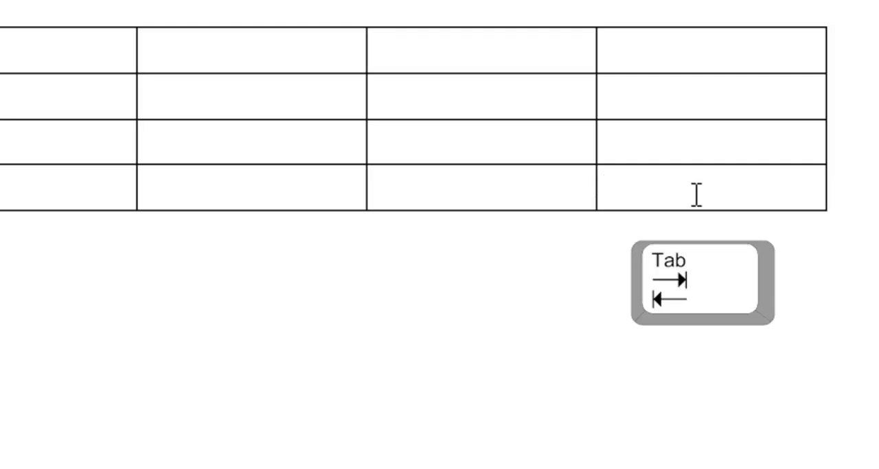
{"action": "key", "text": "Tab"}
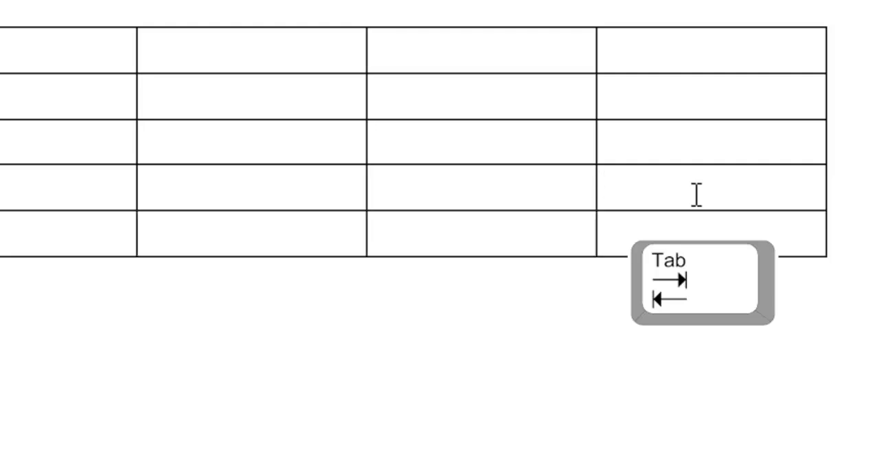
{"action": "key", "text": "ctrl+z"}
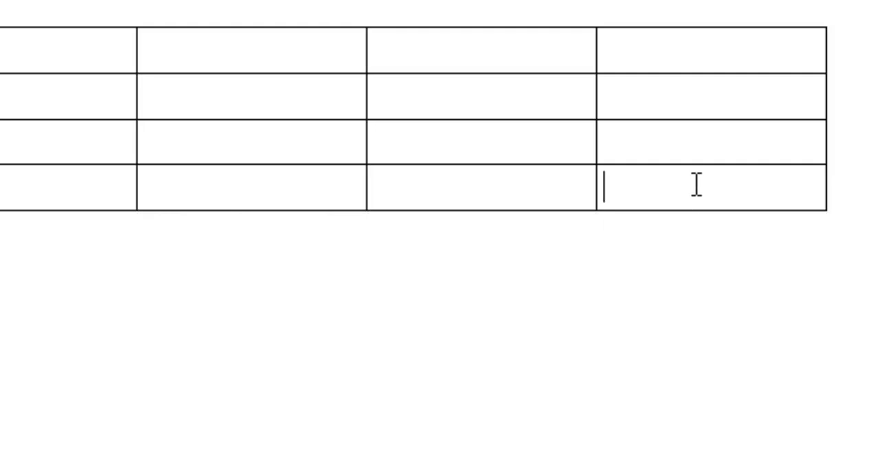
Try to insert one row after the table's last row using the Insert Rows dialog.
{"action": "right_click", "coordinate": [697, 197]}
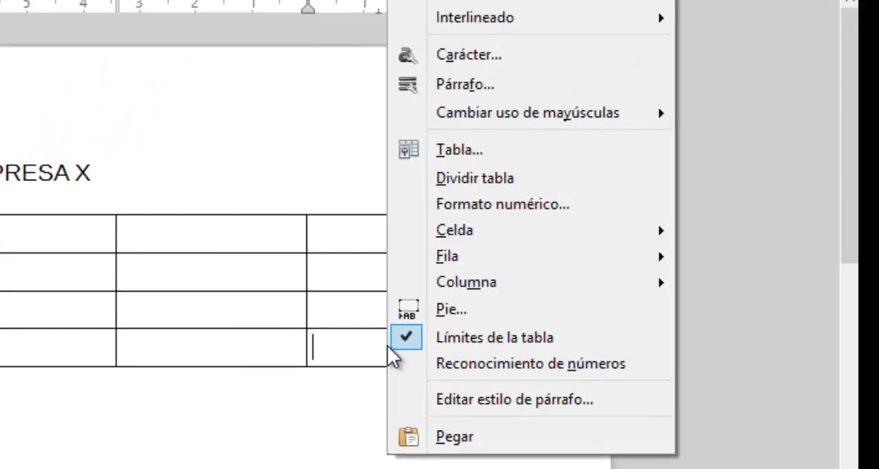
{"action": "mouse_move", "coordinate": [456, 258]}
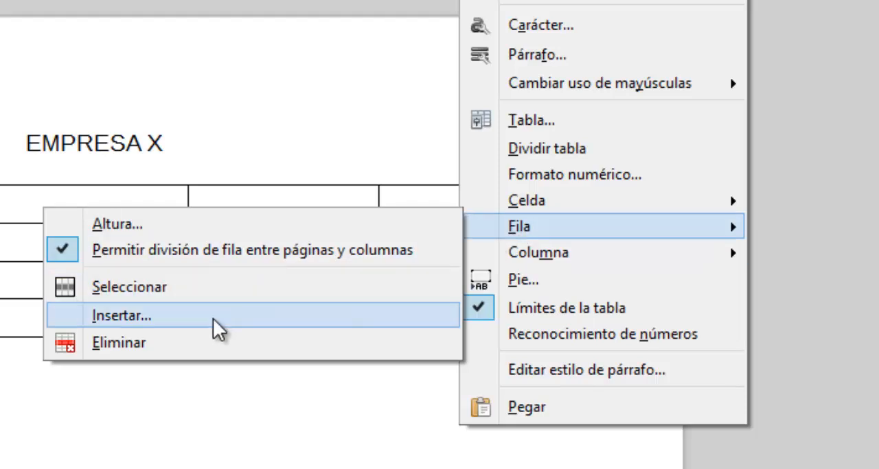
{"action": "left_click", "coordinate": [213, 318]}
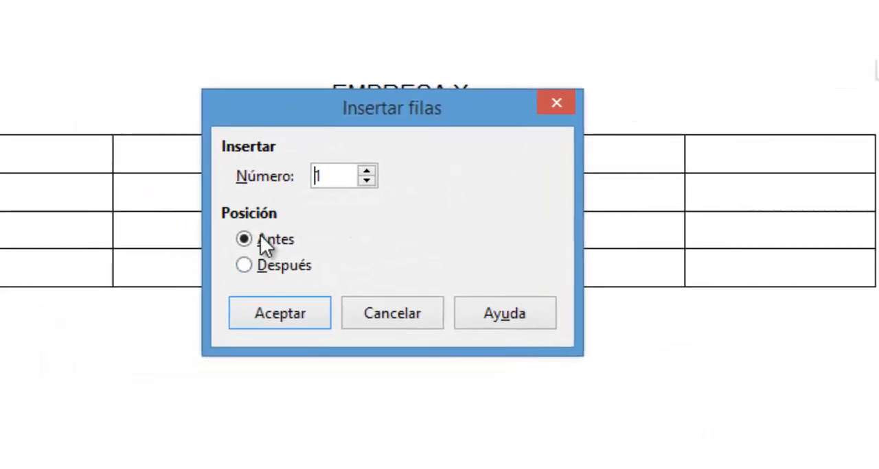
{"action": "left_click", "coordinate": [268, 265]}
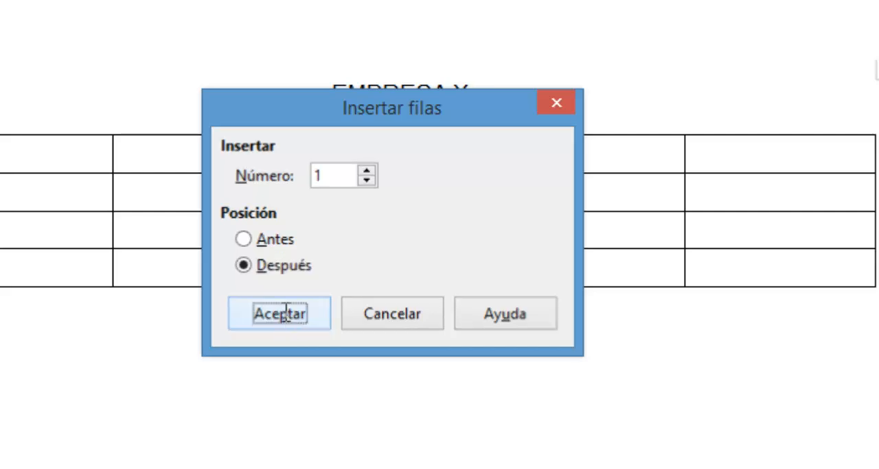
{"action": "left_click", "coordinate": [283, 311]}
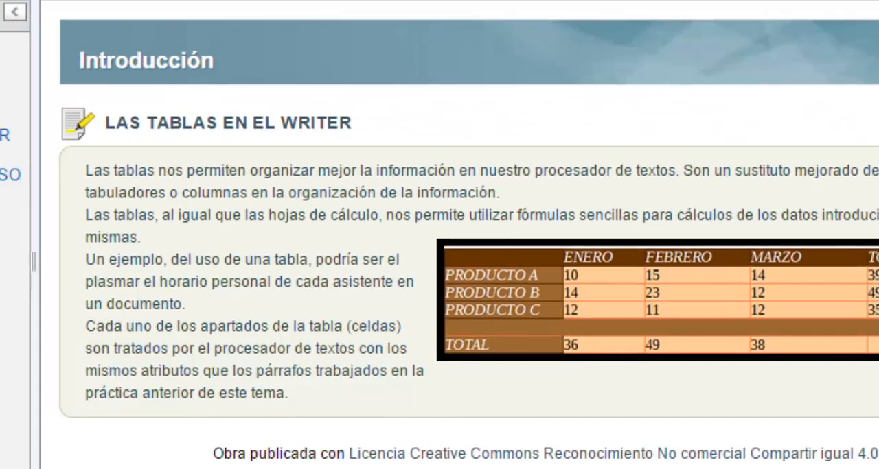
Switch to the course page to examine the sample sales table in "1.1. Práctica guiada: CREAR TABLAS", and return to the Writer document.
{"action": "left_click", "coordinate": [92, 141]}
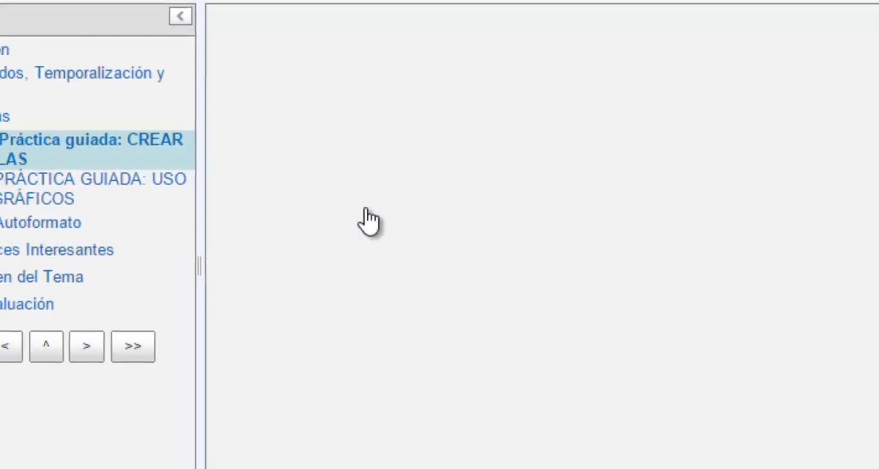
{"action": "scroll", "coordinate": [649, 236], "scroll_direction": "down", "scroll_amount": 2}
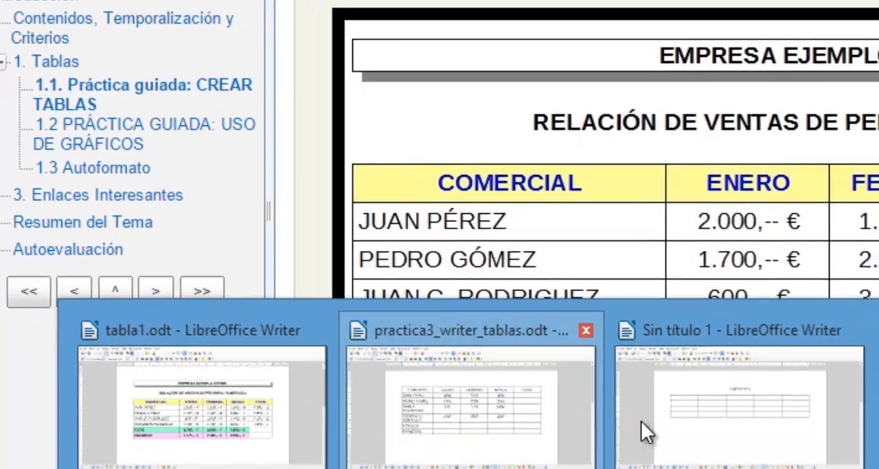
{"action": "left_click", "coordinate": [666, 376]}
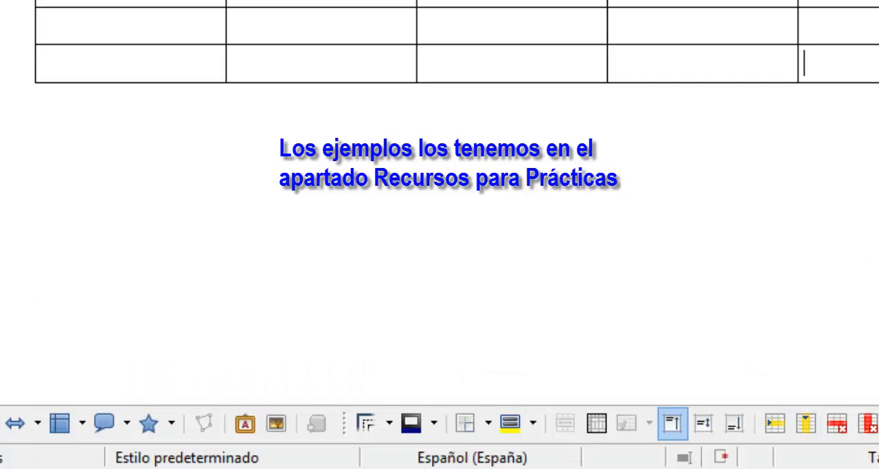
Fill the table's first row with the headings COMERCIAL, ENERO, FEBRERO, MARZO and TOTAL.
{"action": "left_click", "coordinate": [130, 78]}
{"action": "type", "text": "COM"}
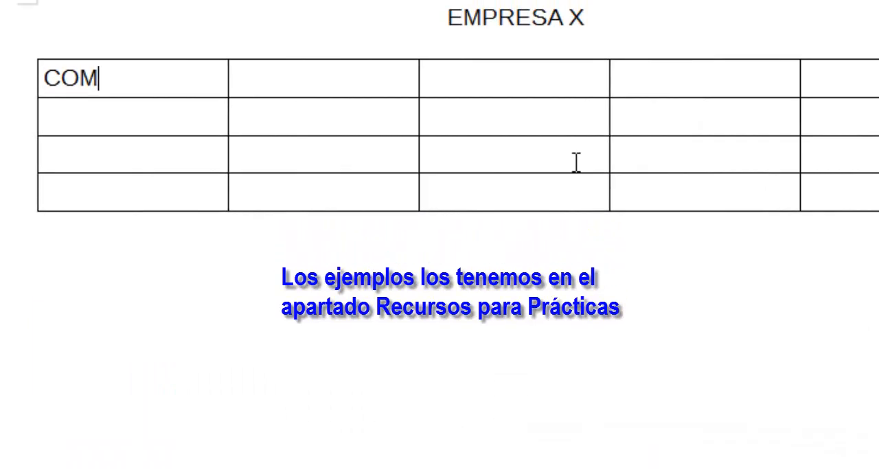
{"action": "type", "text": "ERCIAL"}
{"action": "key", "text": "Tab"}
{"action": "type", "text": "EN"}
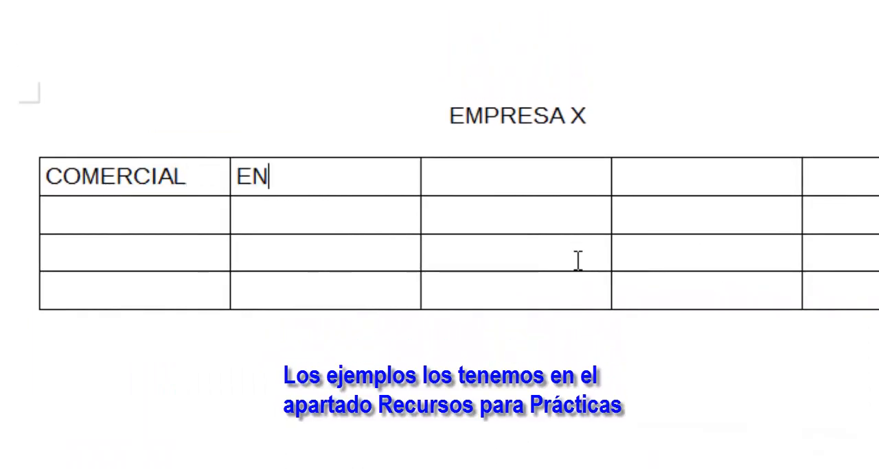
{"action": "type", "text": "ERO"}
{"action": "key", "text": "Tab"}
{"action": "type", "text": "FEB"}
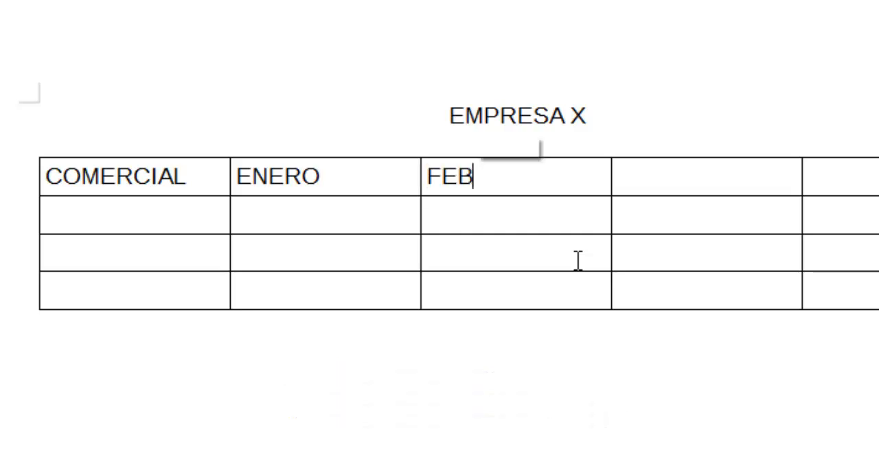
{"action": "key", "text": "Return"}
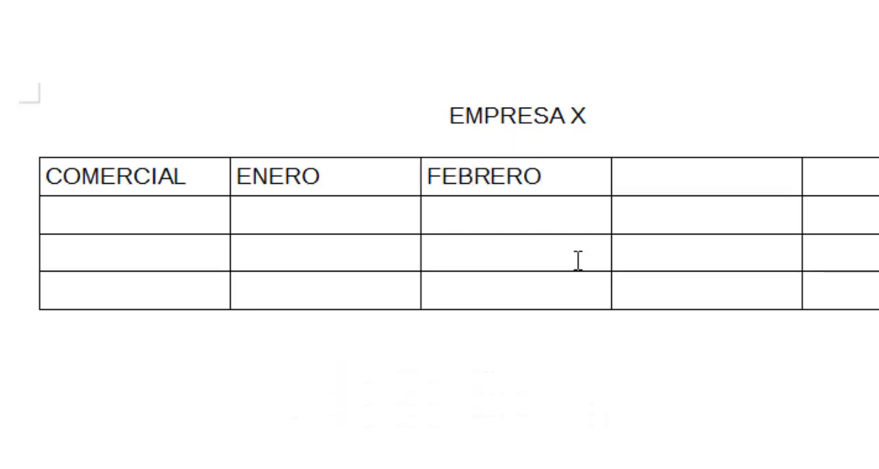
{"action": "key", "text": "Tab"}
{"action": "type", "text": "MAR"}
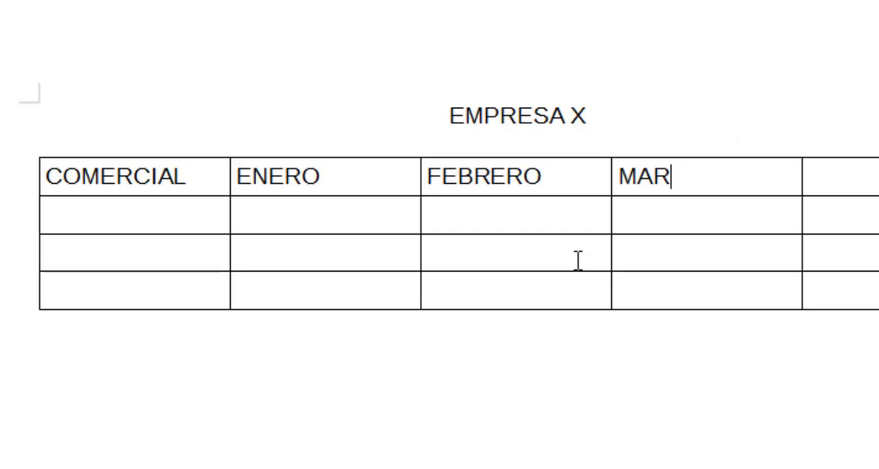
{"action": "type", "text": "ZOTOT"}
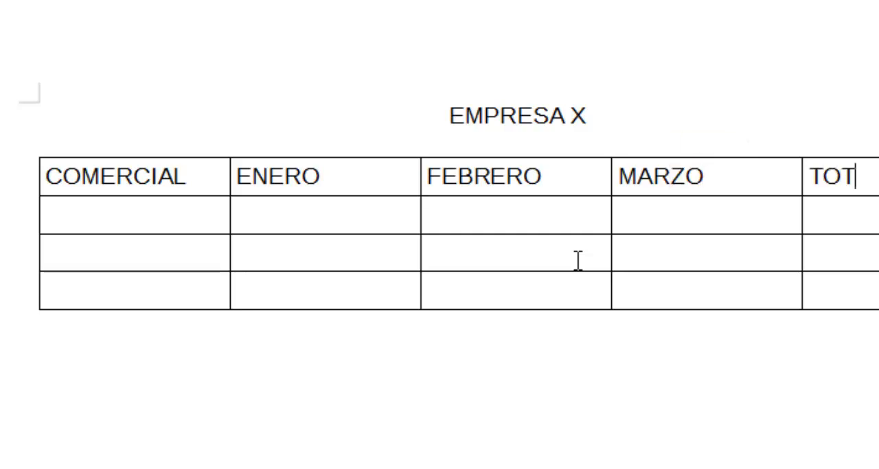
{"action": "type", "text": "AL"}
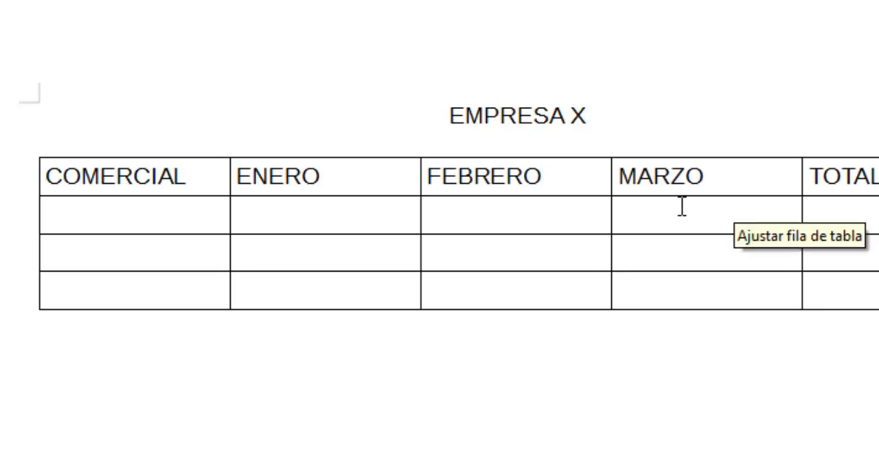
Format the ENERO, FEBRERO, MARZO and TOTAL headings as centred, bold, red text.
{"action": "left_click", "coordinate": [381, 230]}
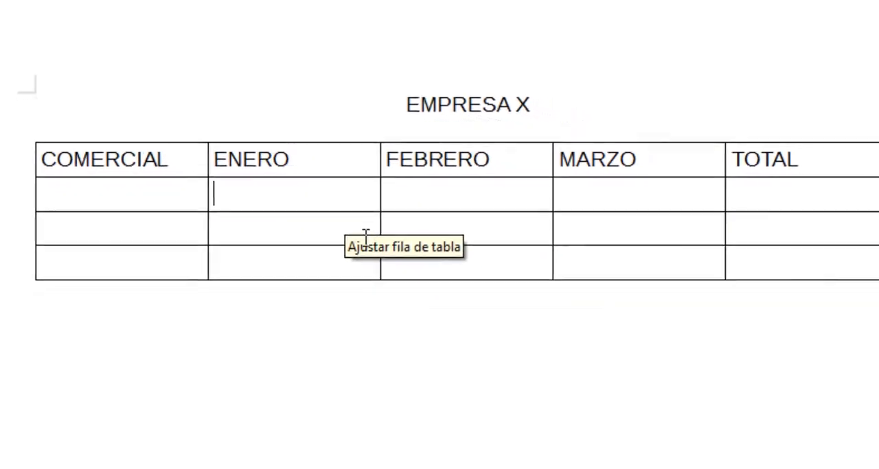
{"action": "double_click", "coordinate": [208, 153]}
{"action": "left_click_drag", "start_coordinate": [370, 173], "coordinate": [708, 153]}
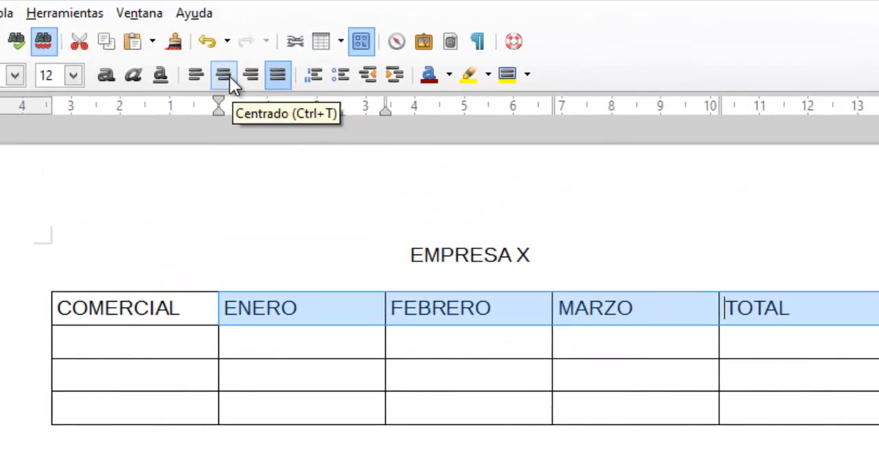
{"action": "left_click", "coordinate": [229, 76]}
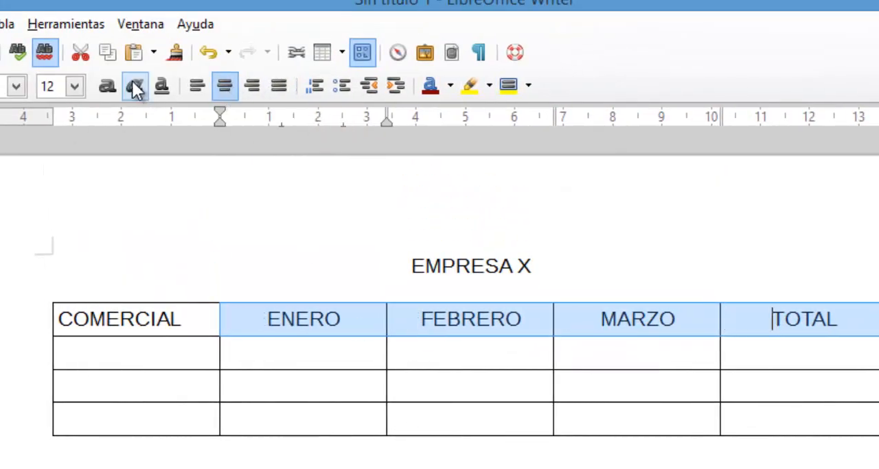
{"action": "left_click", "coordinate": [106, 87]}
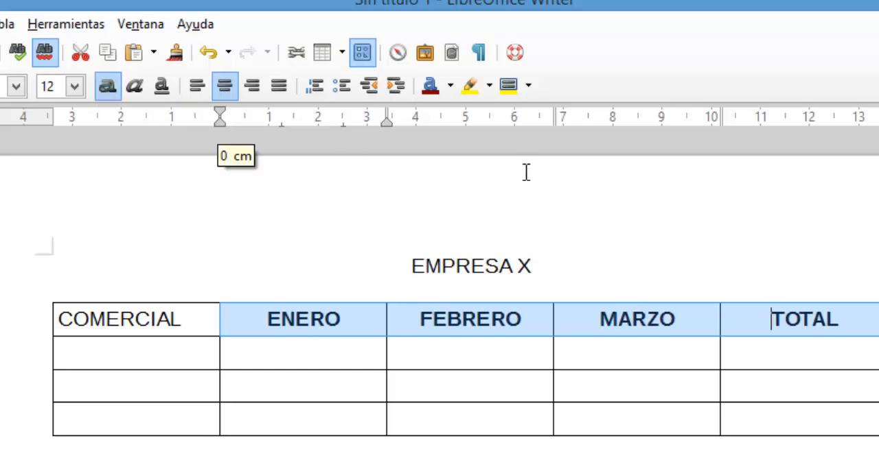
{"action": "left_click", "coordinate": [449, 85]}
{"action": "left_click", "coordinate": [466, 211]}
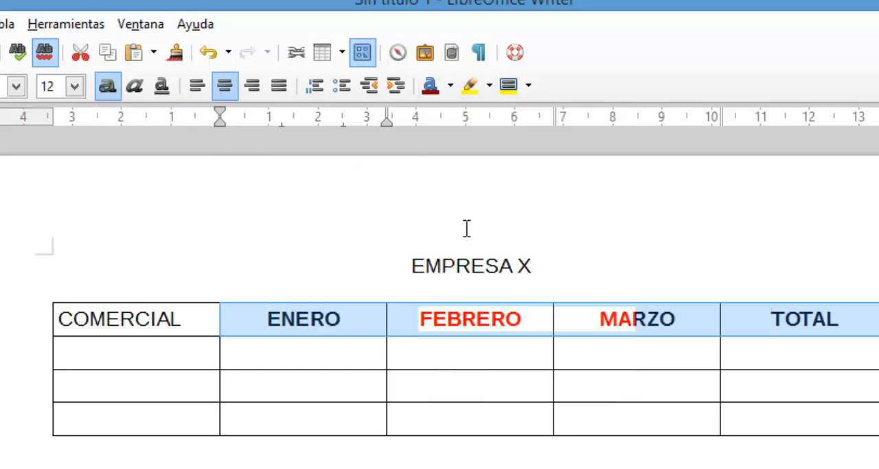
Give the TOTAL heading in the table's first row a bright yellow background.
{"action": "left_click", "coordinate": [328, 355]}
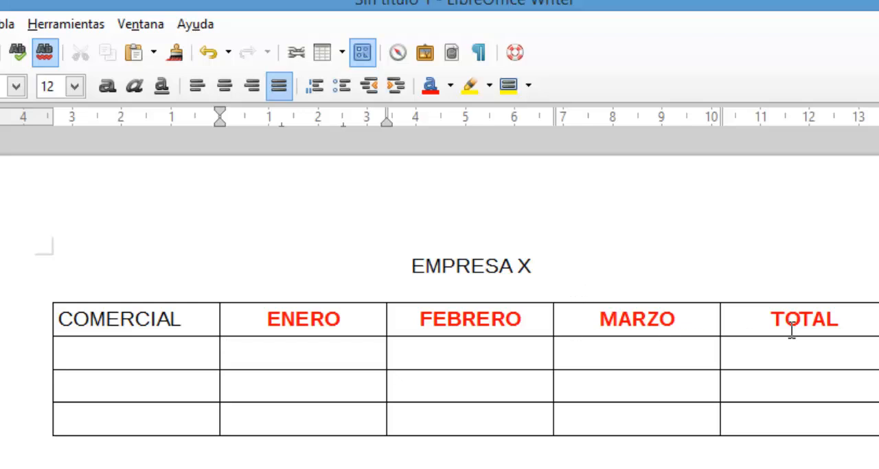
{"action": "left_click_drag", "start_coordinate": [753, 320], "coordinate": [841, 320]}
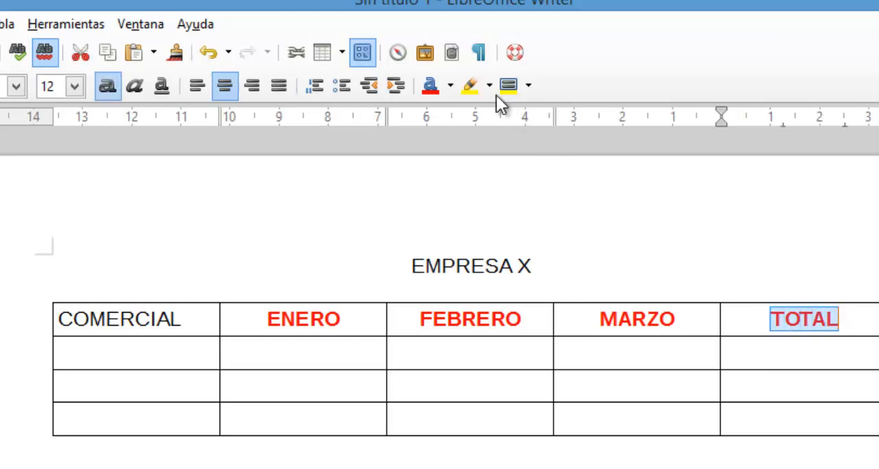
{"action": "left_click", "coordinate": [529, 87]}
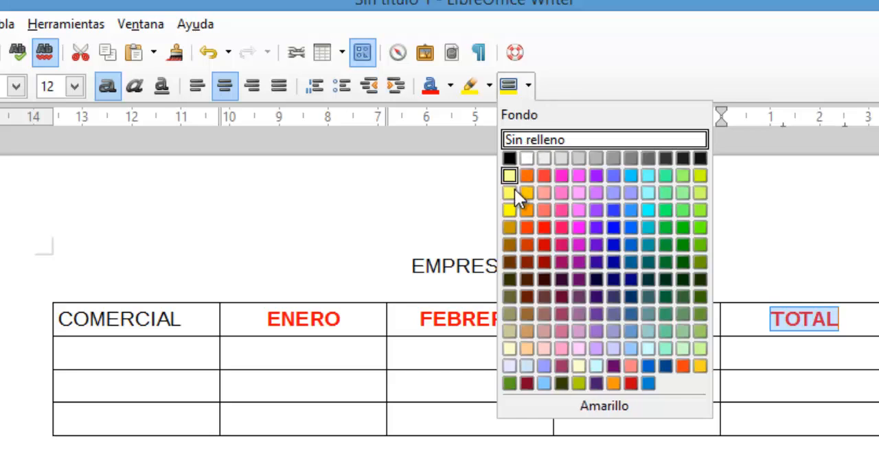
{"action": "left_click", "coordinate": [510, 211]}
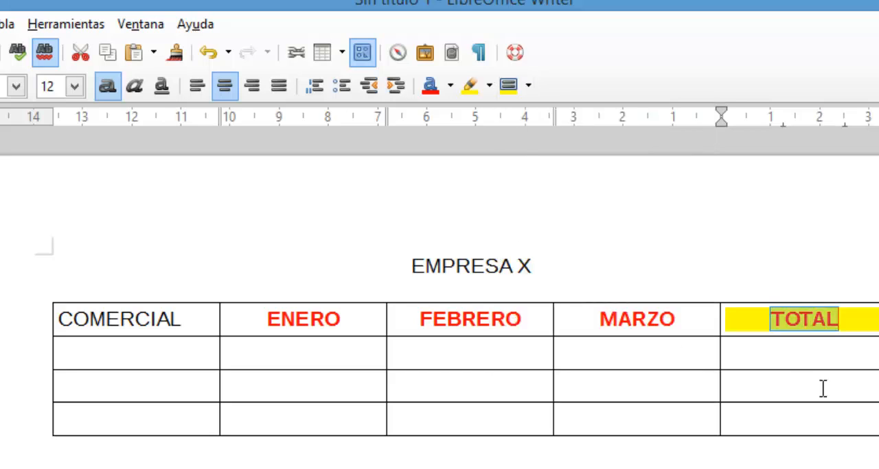
{"action": "left_click", "coordinate": [804, 357]}
Highlight the MARZO heading's text in orange.
{"action": "left_click_drag", "start_coordinate": [596, 319], "coordinate": [678, 319]}
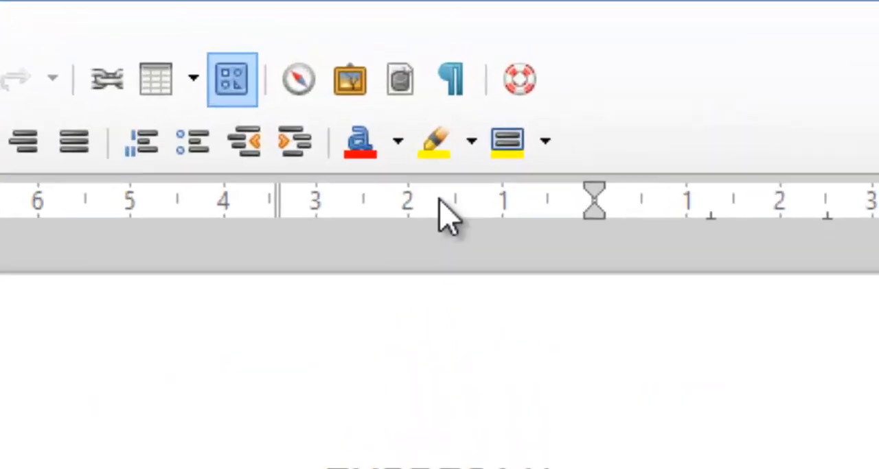
{"action": "left_click", "coordinate": [468, 151]}
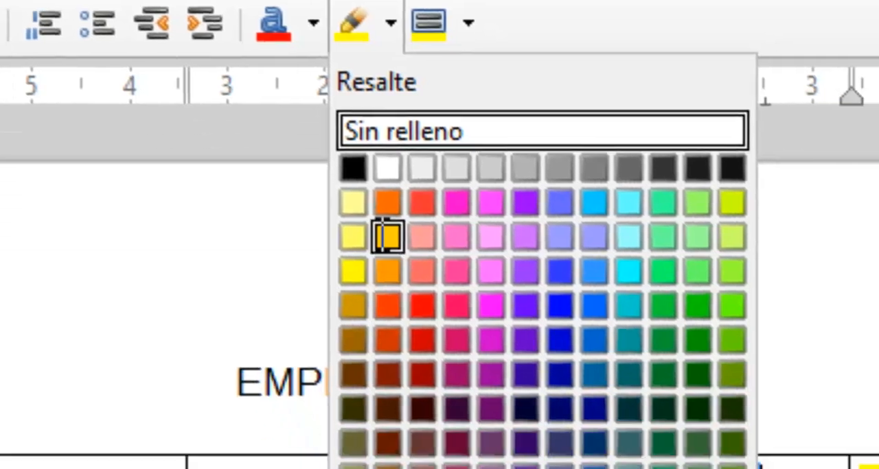
{"action": "left_click", "coordinate": [466, 362]}
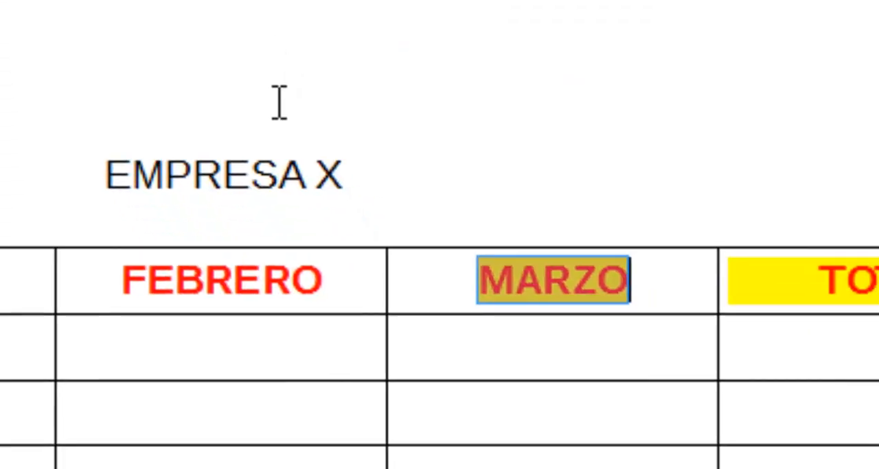
{"action": "left_click", "coordinate": [494, 264]}
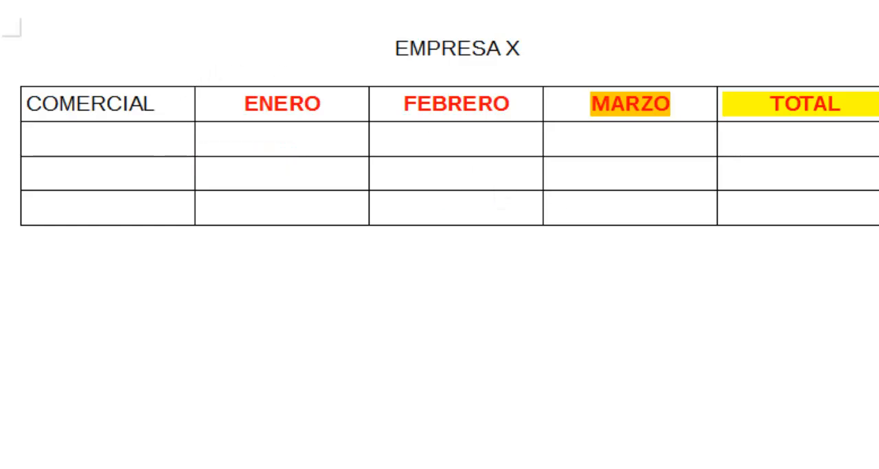
Switch to practica3_writer_tablas.odt and select the sales table's header row from COMERCIAL to TOTAL.
{"action": "mouse_move", "coordinate": [400, 468]}
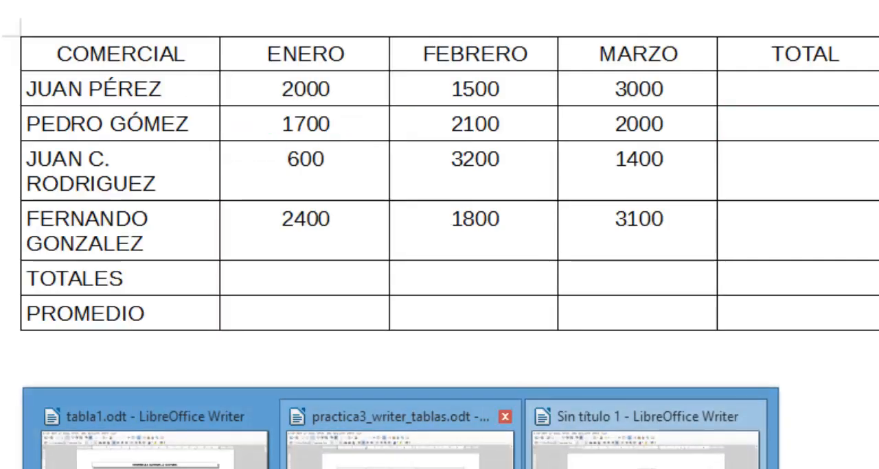
{"action": "left_click", "coordinate": [400, 443]}
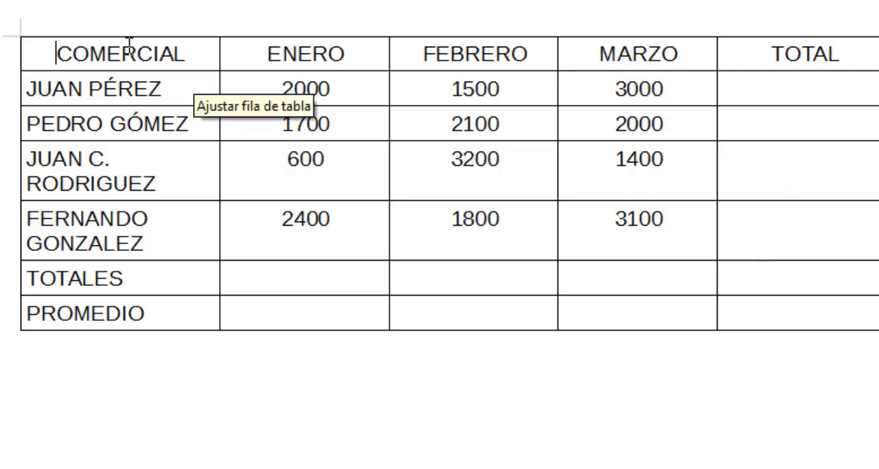
{"action": "left_click_drag", "start_coordinate": [43, 52], "coordinate": [803, 54]}
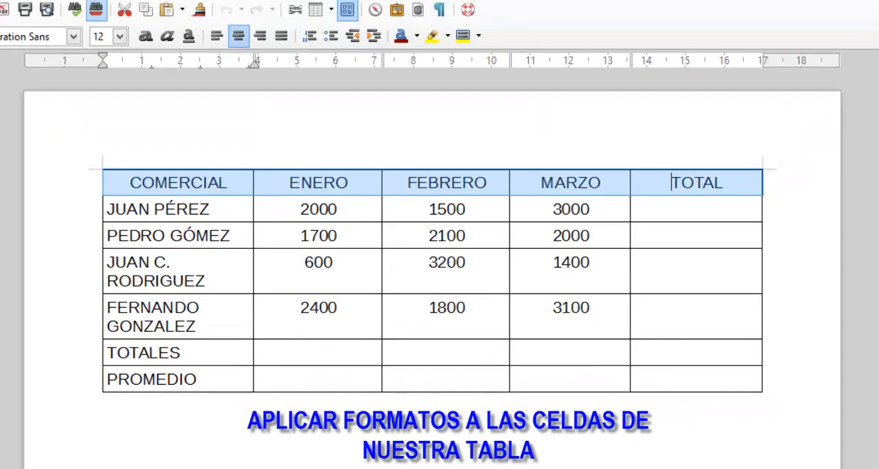
Switch to tabla1.odt to examine the finished table's formatting, and return to the untitled document Sin título 1.
{"action": "mouse_move", "coordinate": [391, 468]}
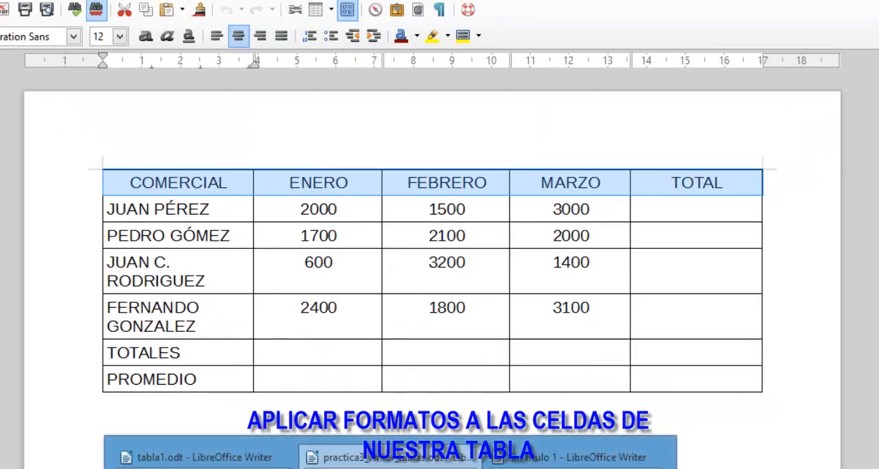
{"action": "left_click", "coordinate": [205, 457]}
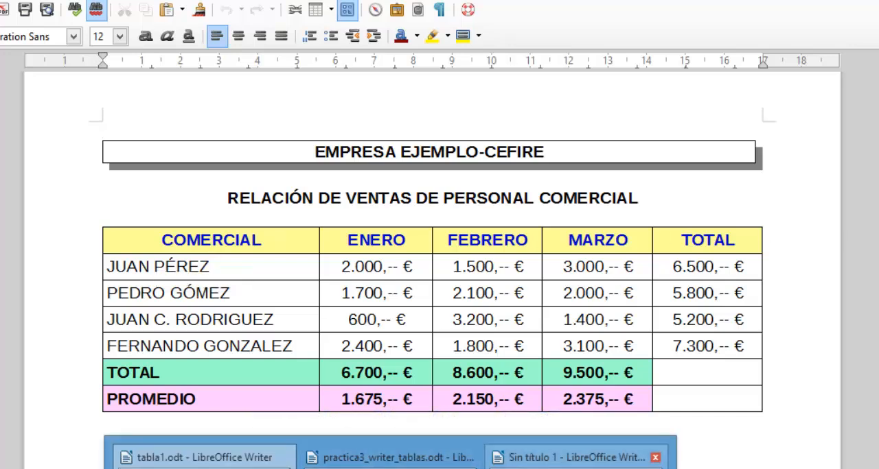
{"action": "left_click", "coordinate": [577, 456]}
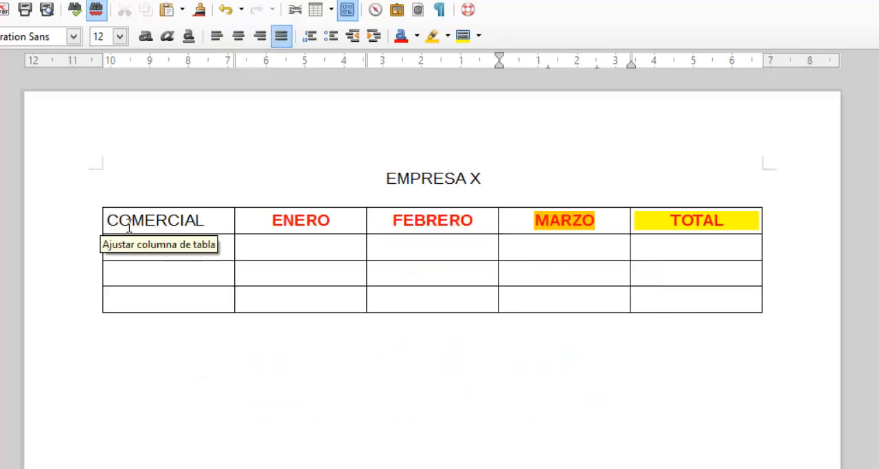
Apply the Yellow Green 1 background to the whole header row, from COMERCIAL to TOTAL.
{"action": "left_click_drag", "start_coordinate": [108, 219], "coordinate": [656, 217]}
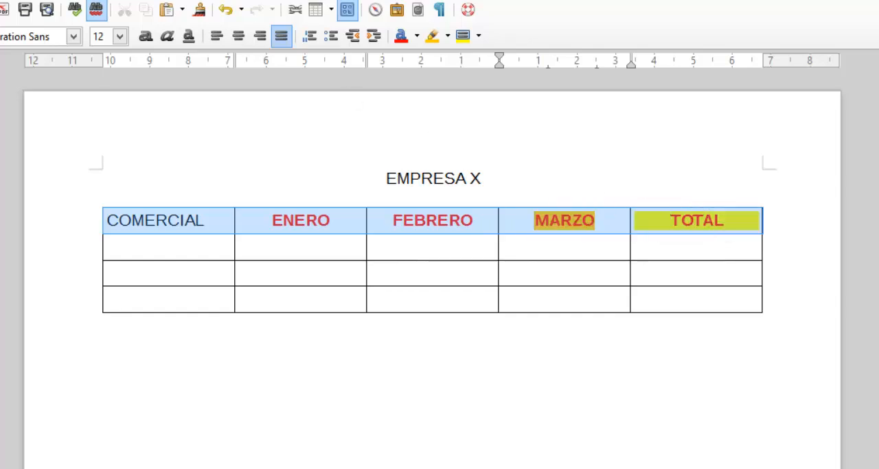
{"action": "left_click", "coordinate": [479, 36]}
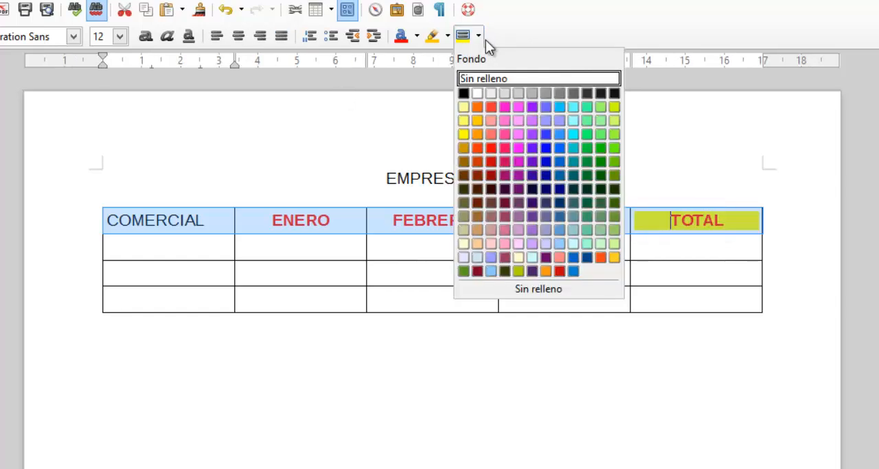
{"action": "left_click", "coordinate": [614, 122]}
{"action": "left_click", "coordinate": [406, 251]}
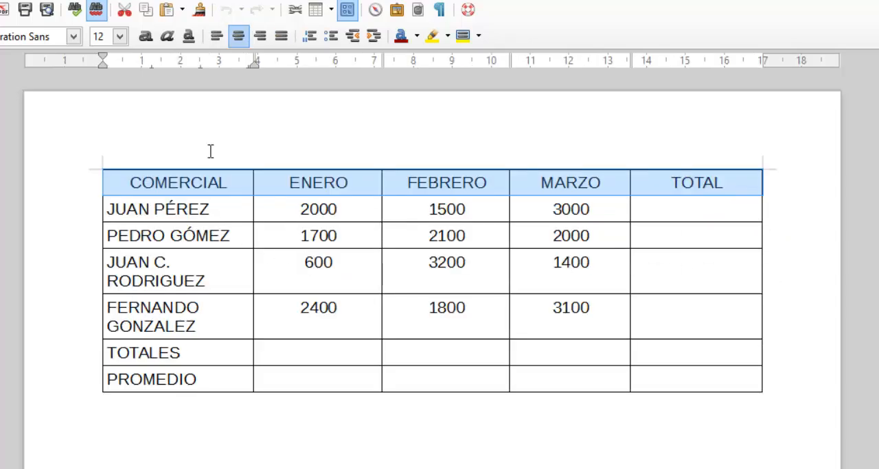
Give the selected header row in practica3_writer_tablas.odt a light yellow background.
{"action": "left_click", "coordinate": [480, 36]}
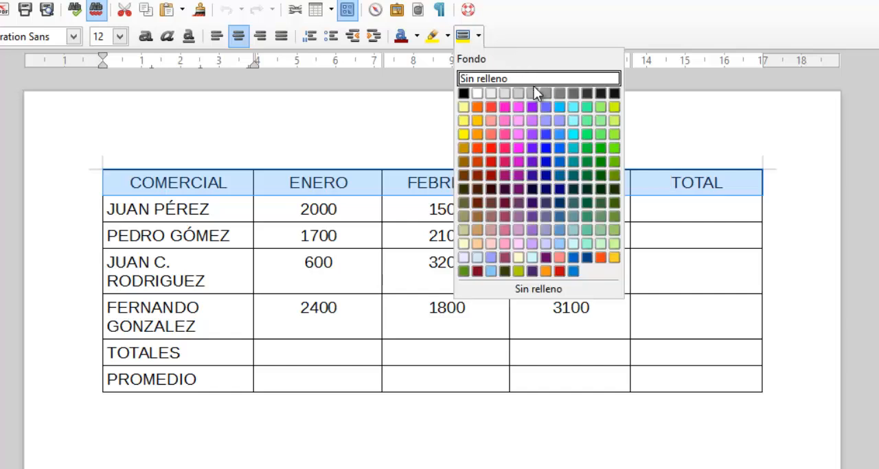
{"action": "left_click", "coordinate": [464, 121]}
{"action": "left_click", "coordinate": [449, 261]}
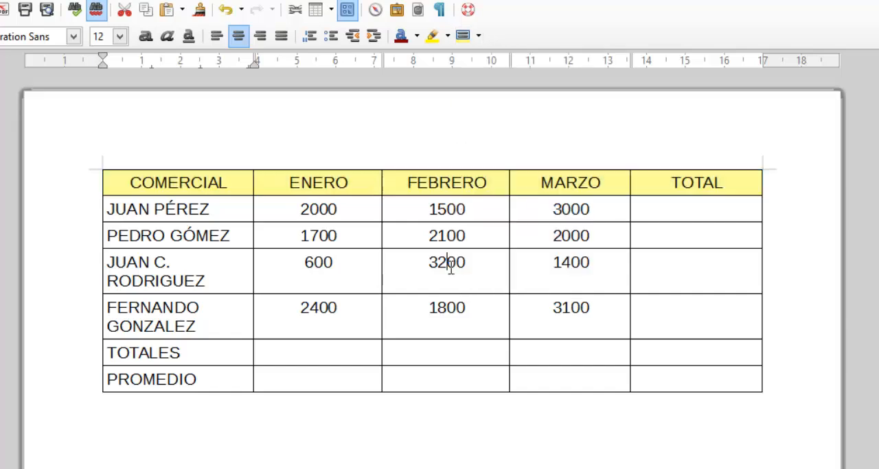
Format the first salesperson's ENERO figure as Moneda (currency) with the red -1.234,-- € format.
{"action": "left_click_drag", "start_coordinate": [297, 209], "coordinate": [337, 206]}
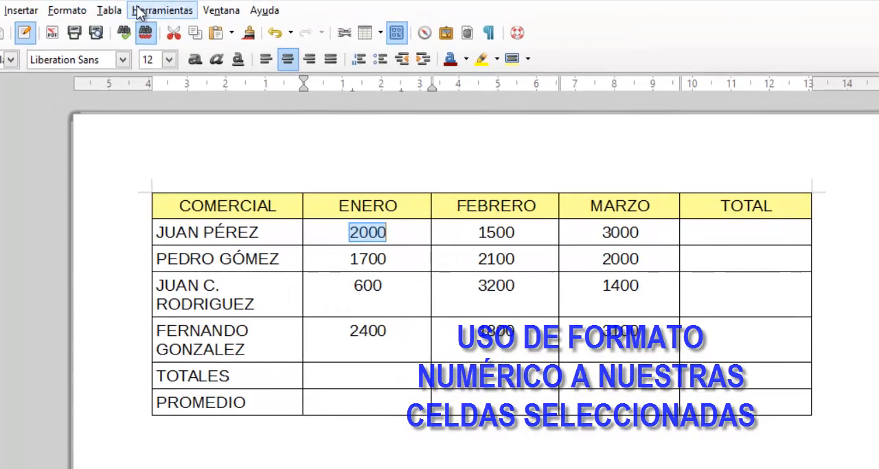
{"action": "left_click", "coordinate": [90, 2]}
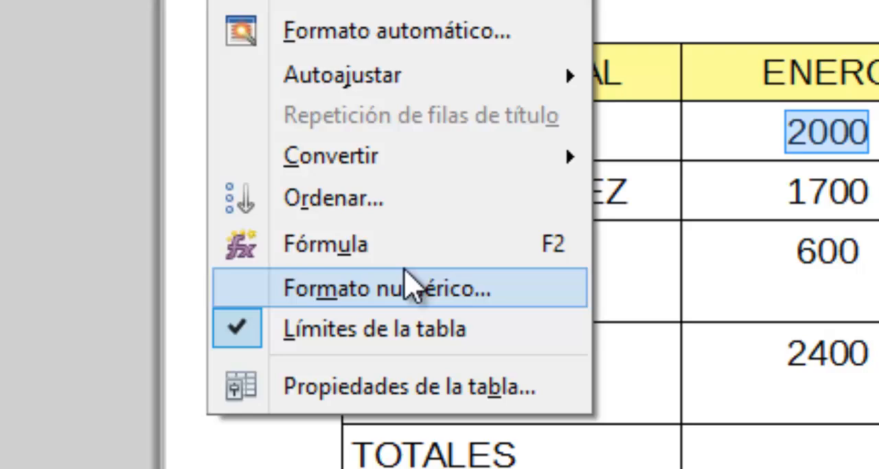
{"action": "left_click", "coordinate": [407, 283]}
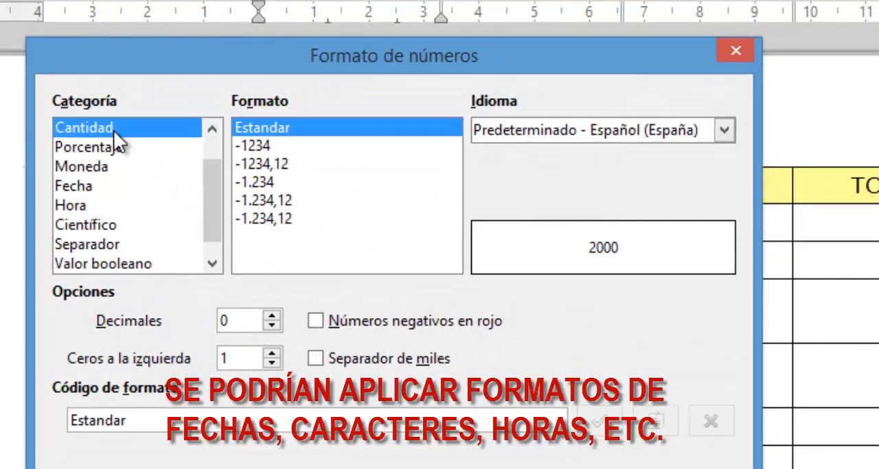
{"action": "left_click", "coordinate": [97, 166]}
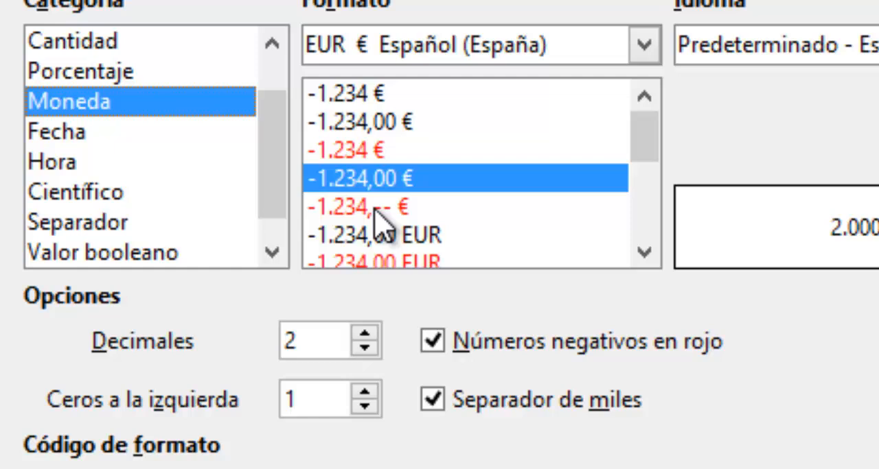
{"action": "left_click", "coordinate": [278, 236]}
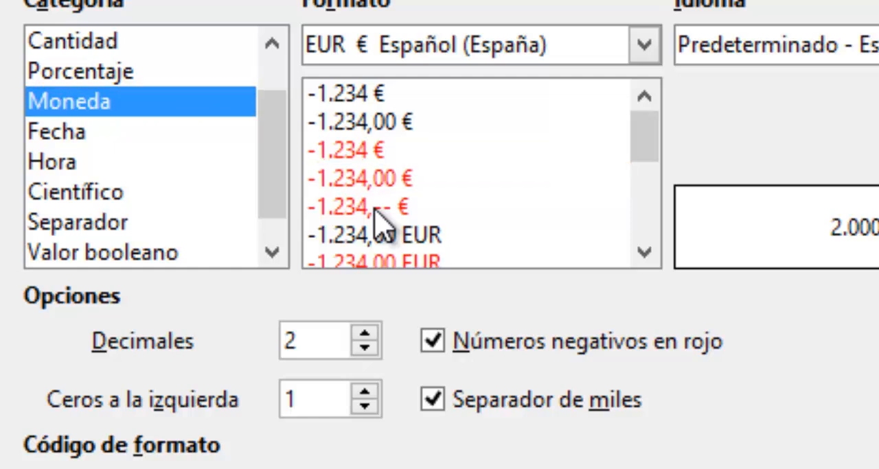
{"action": "left_click", "coordinate": [375, 210]}
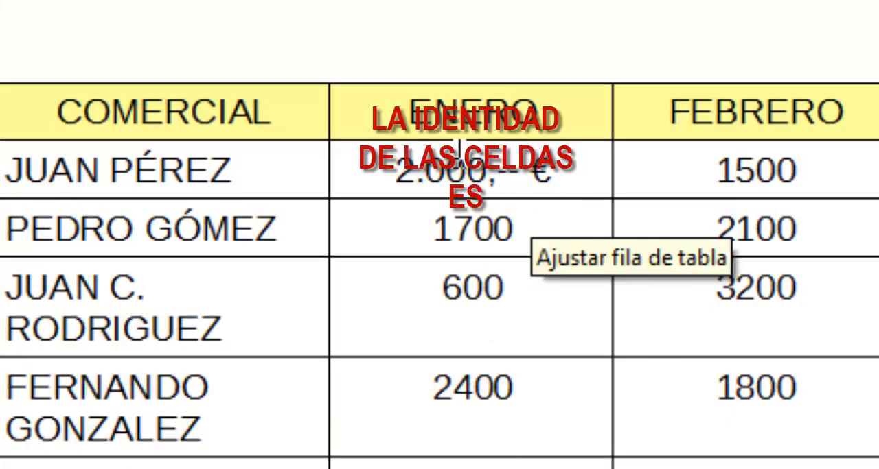
Apply the Moneda format -1.234,-- € to all four salespeople's figures in the ENERO, FEBRERO and MARZO columns.
{"action": "left_click_drag", "start_coordinate": [549, 180], "coordinate": [878, 390]}
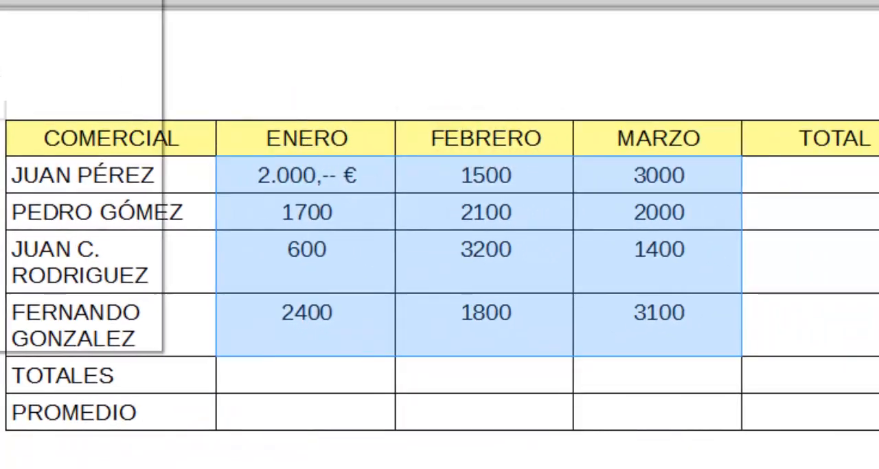
{"action": "left_click", "coordinate": [168, 9]}
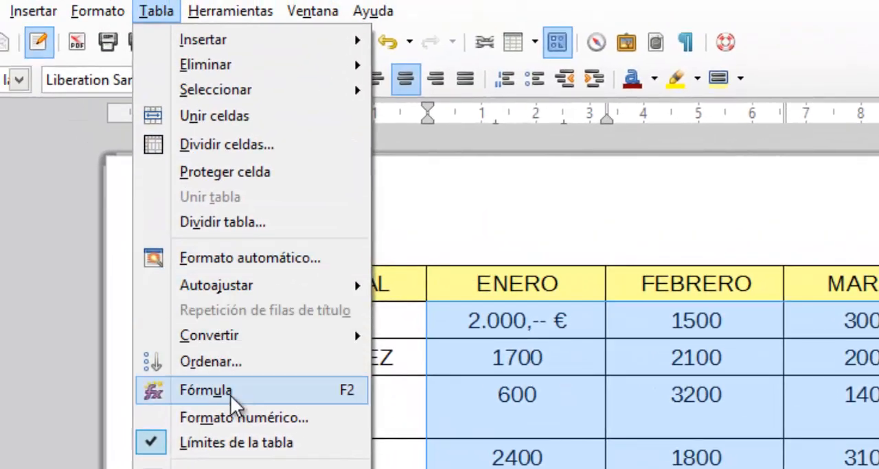
{"action": "left_click", "coordinate": [234, 417]}
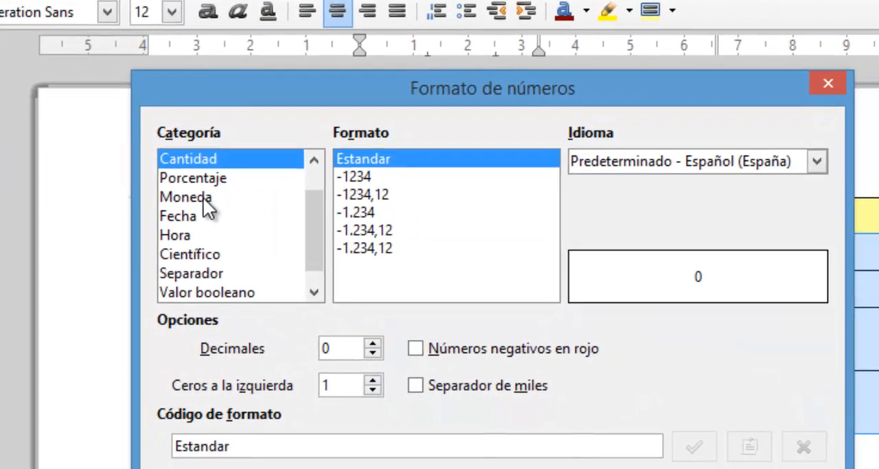
{"action": "left_click", "coordinate": [261, 258]}
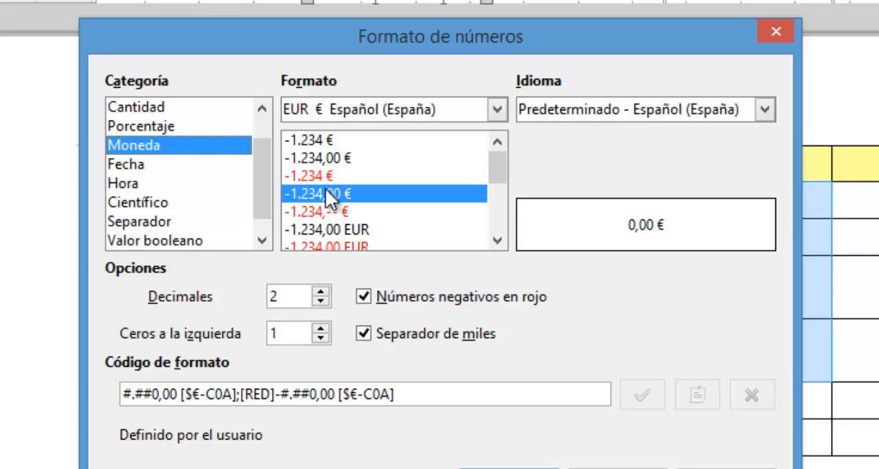
{"action": "left_click", "coordinate": [320, 212]}
{"action": "key", "text": "Return"}
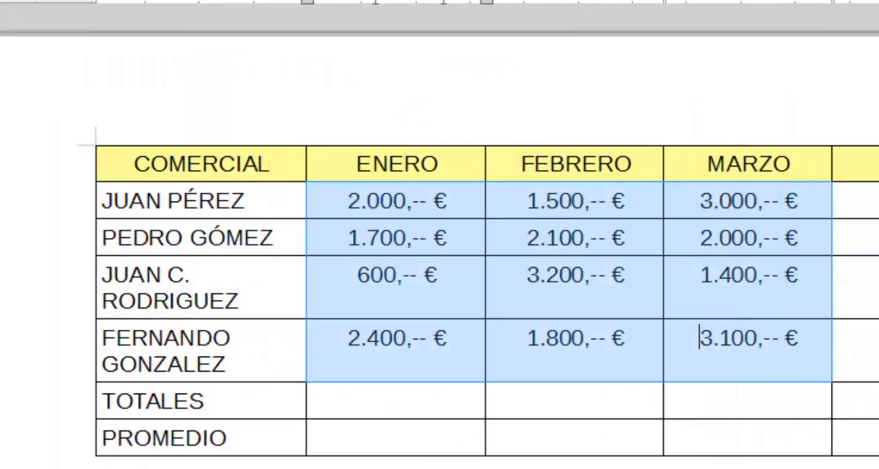
{"action": "left_click", "coordinate": [550, 403]}
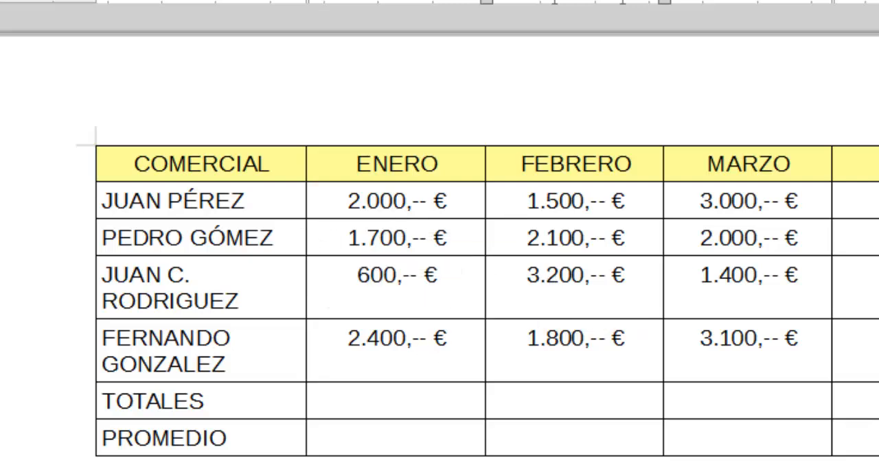
Select each table column in turn, from COMERCIAL to TOTAL, to examine how columns are lettered in cell references.
{"action": "left_click", "coordinate": [195, 156]}
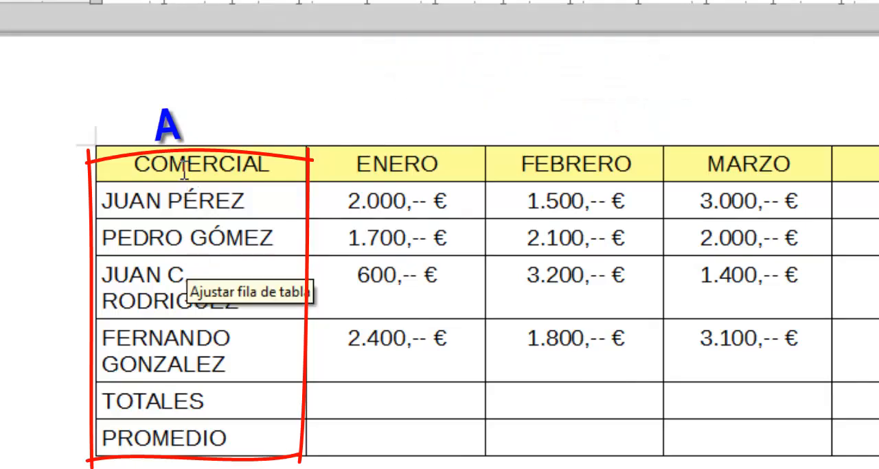
{"action": "left_click_drag", "start_coordinate": [184, 168], "coordinate": [165, 439]}
{"action": "left_click_drag", "start_coordinate": [432, 153], "coordinate": [399, 440]}
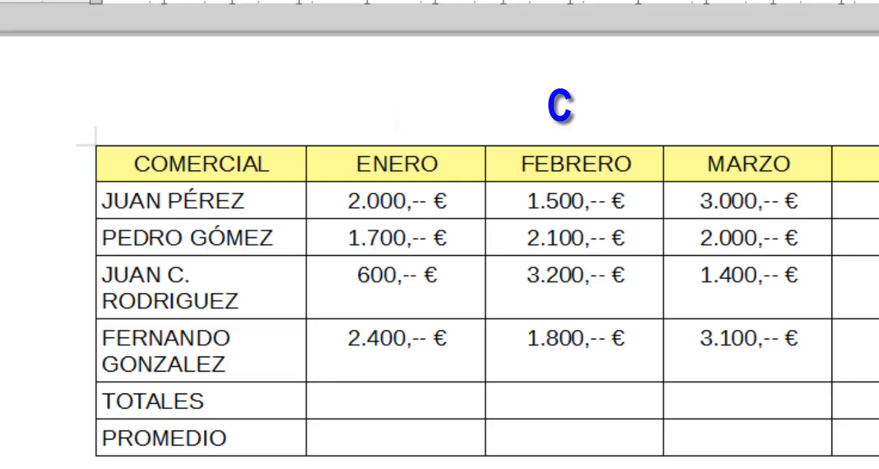
{"action": "left_click_drag", "start_coordinate": [622, 163], "coordinate": [630, 439]}
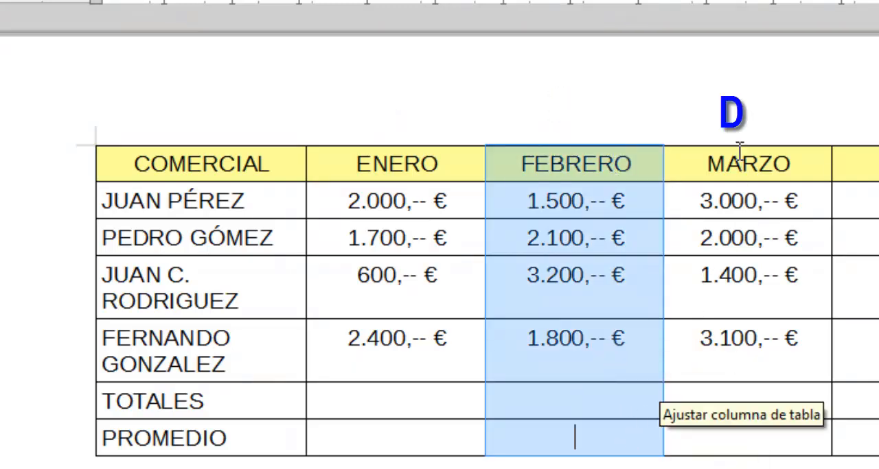
{"action": "left_click_drag", "start_coordinate": [737, 149], "coordinate": [768, 439]}
{"action": "left_click_drag", "start_coordinate": [878, 164], "coordinate": [878, 440]}
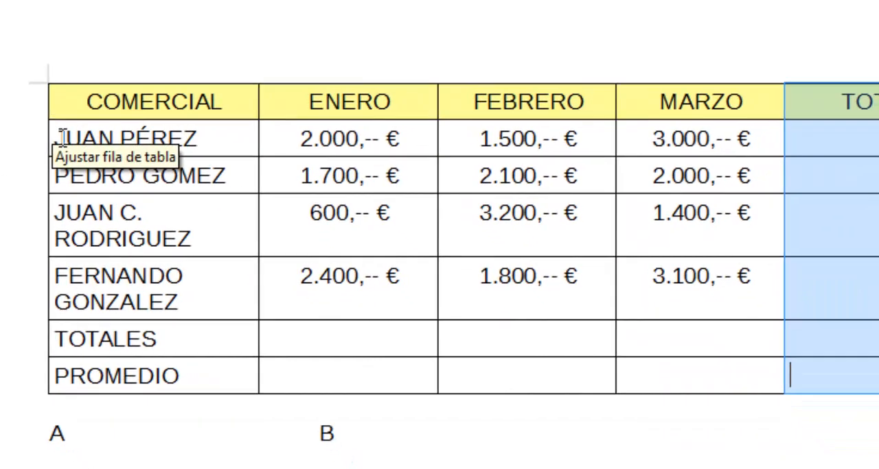
Select the table's first three rows in turn to examine the row numbering, and place the cursor in row 2's TOTAL cell.
{"action": "left_click_drag", "start_coordinate": [92, 149], "coordinate": [878, 147]}
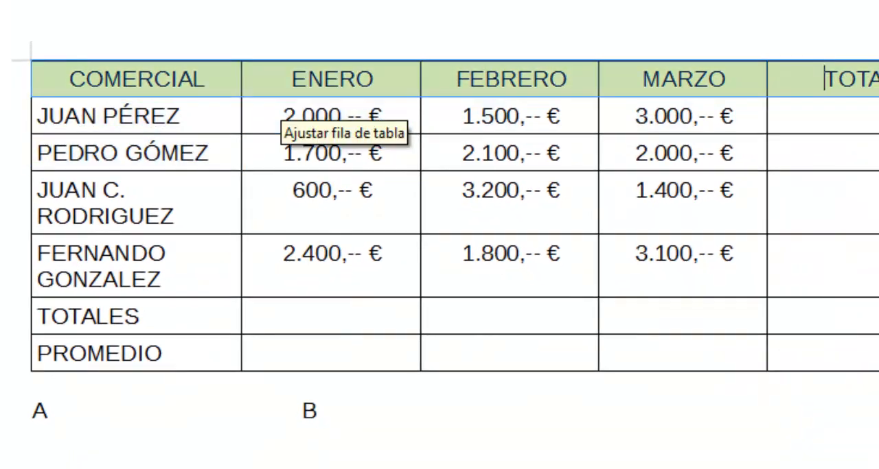
{"action": "left_click_drag", "start_coordinate": [39, 117], "coordinate": [844, 114]}
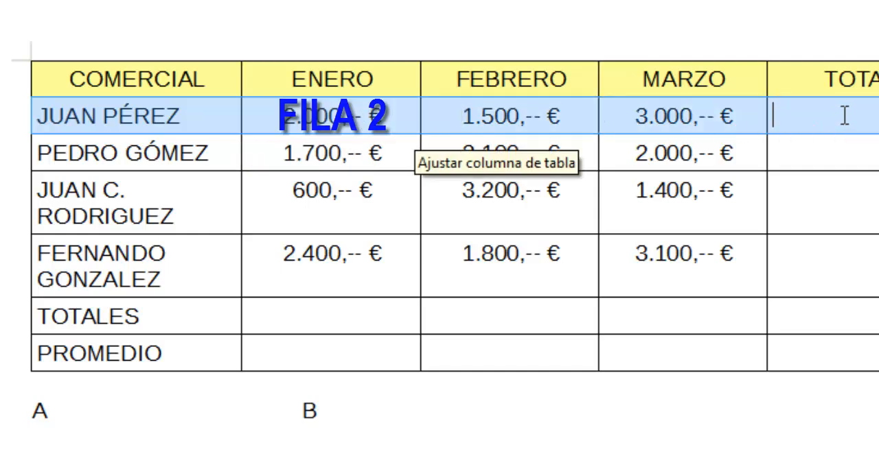
{"action": "left_click_drag", "start_coordinate": [42, 150], "coordinate": [833, 151]}
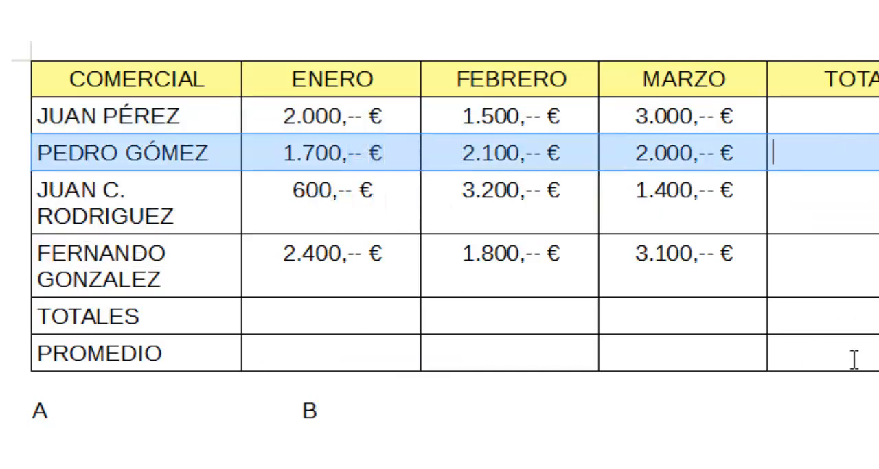
{"action": "left_click", "coordinate": [833, 116]}
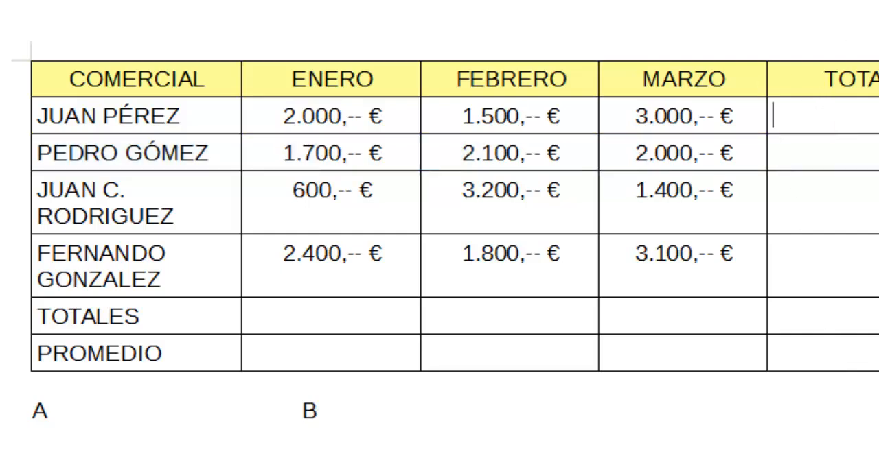
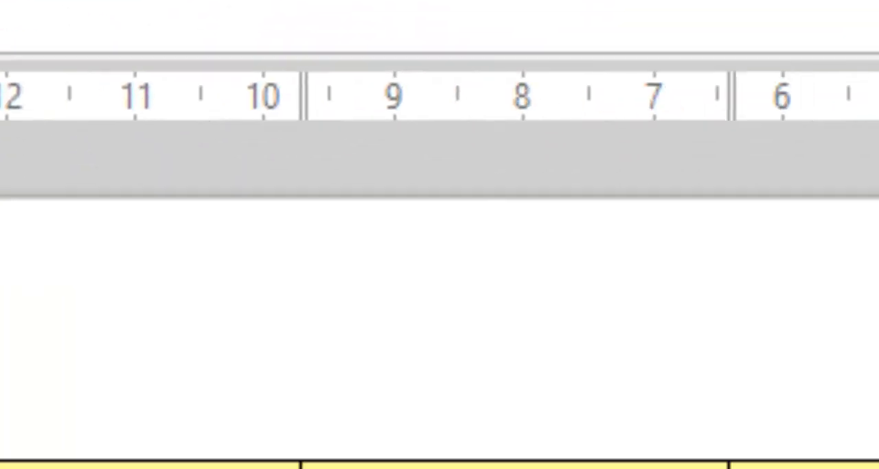
Total the first salesperson's row with =<B2>+<C2>+<D2>, and the ENERO figures in the TOTALES row with =<B2>+<B3>+<B5>+<B4>.
{"action": "left_click", "coordinate": [0, 100]}
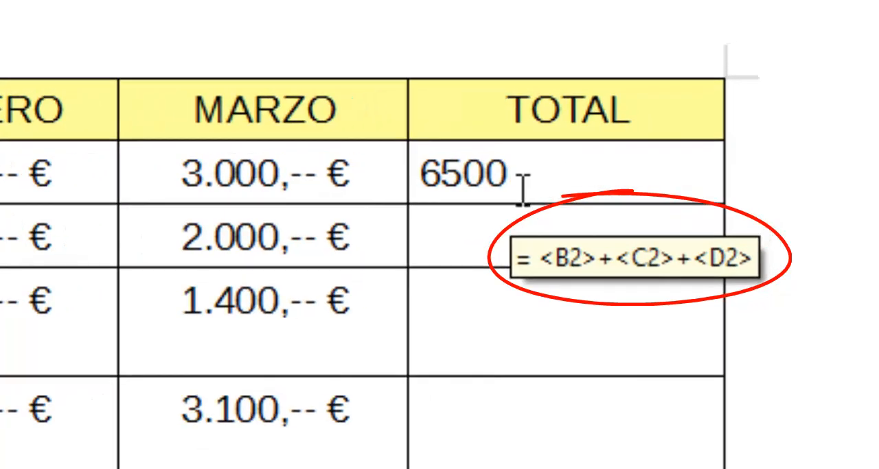
{"action": "left_click", "coordinate": [435, 239]}
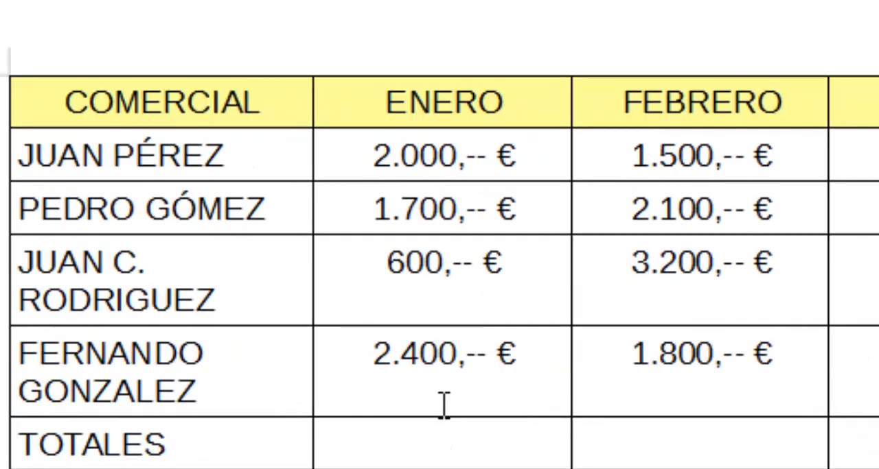
{"action": "left_click", "coordinate": [405, 164]}
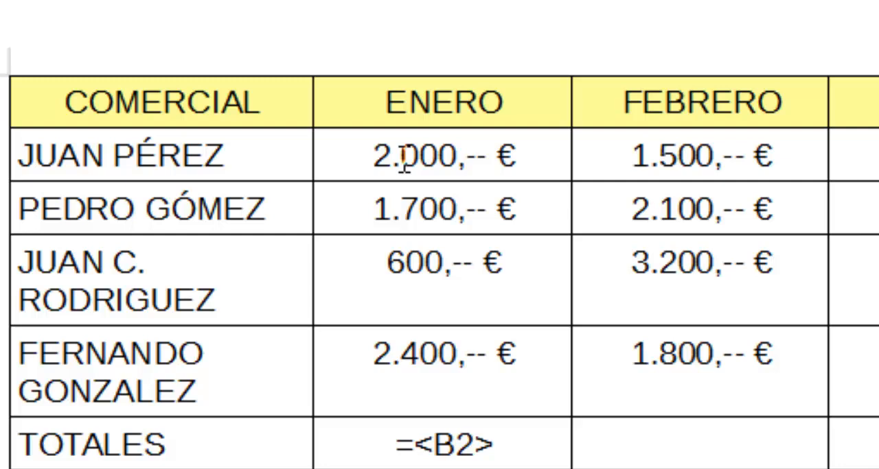
{"action": "type", "text": "+"}
{"action": "left_click", "coordinate": [402, 209]}
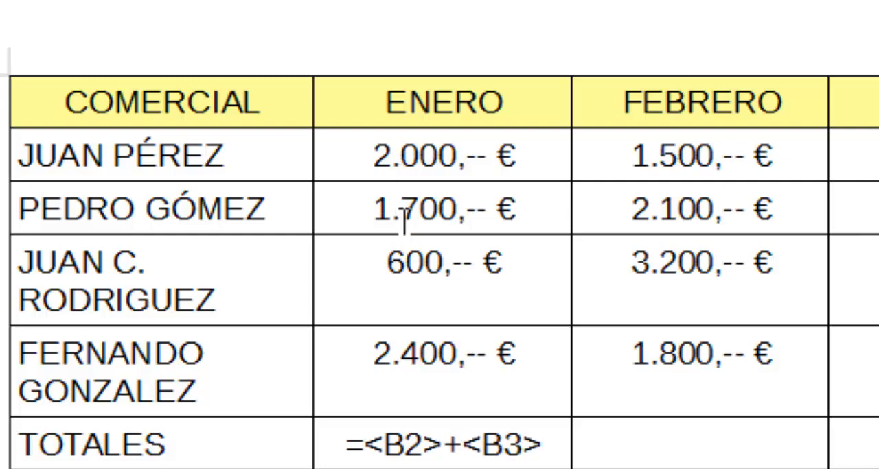
{"action": "type", "text": "+"}
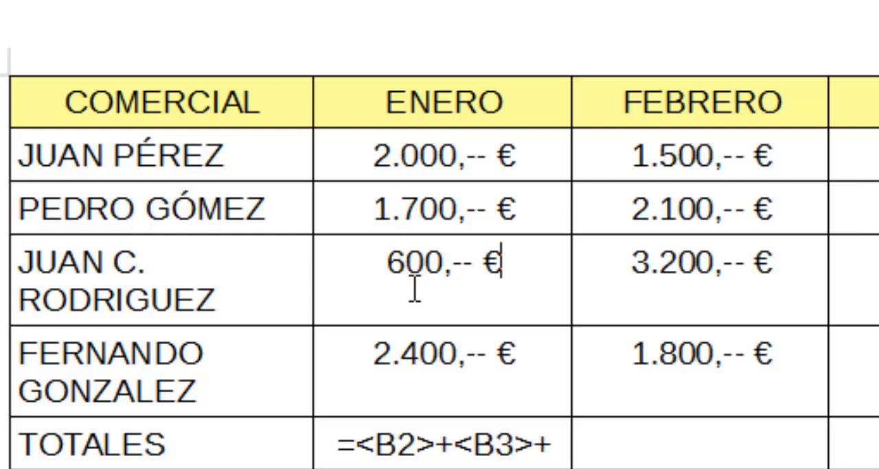
{"action": "left_click", "coordinate": [415, 289]}
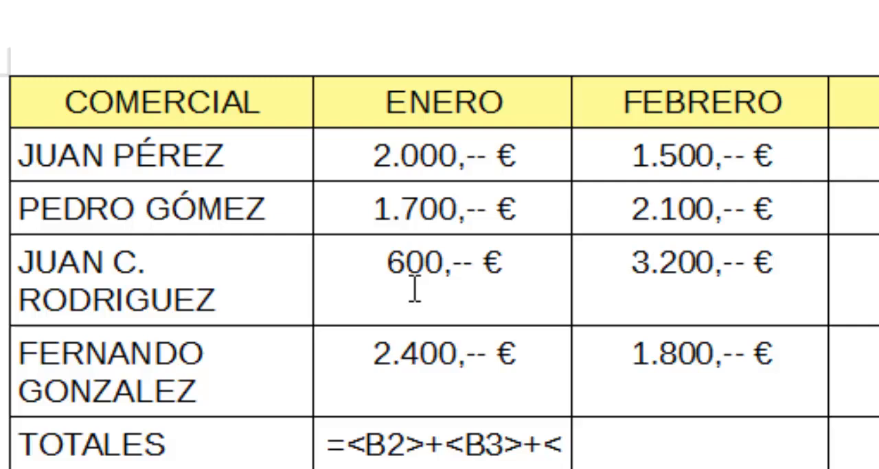
{"action": "left_click", "coordinate": [439, 368]}
{"action": "type", "text": "+"}
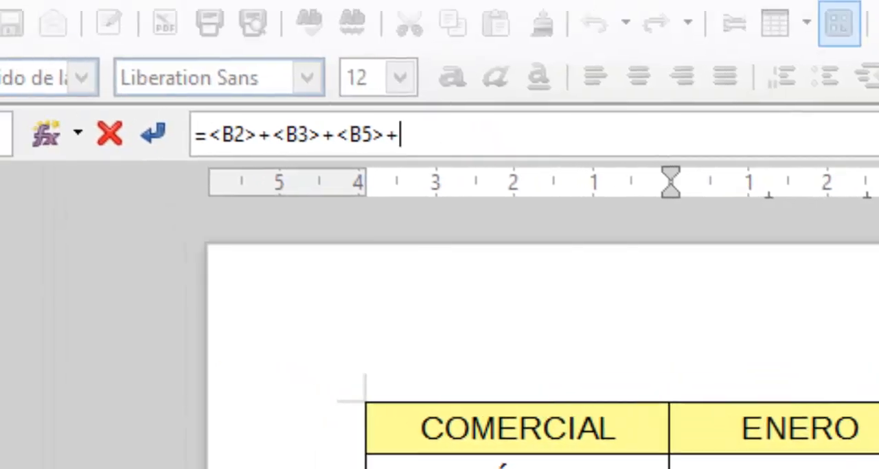
{"action": "left_click", "coordinate": [800, 468]}
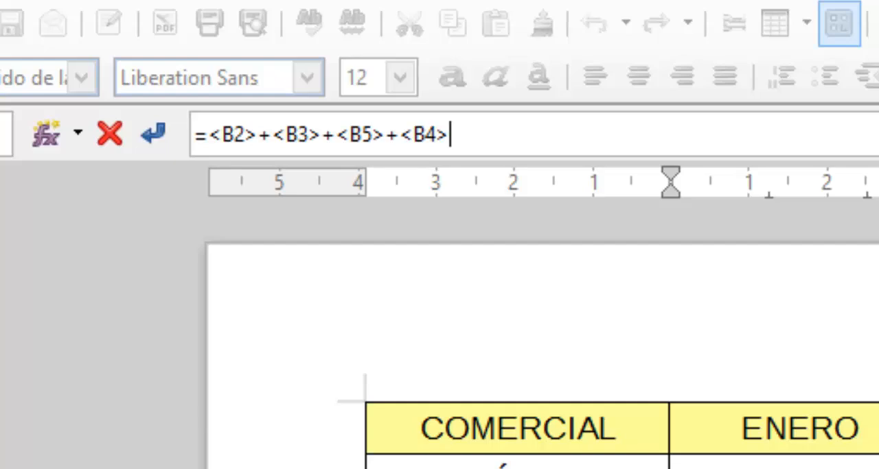
{"action": "key", "text": "Return"}
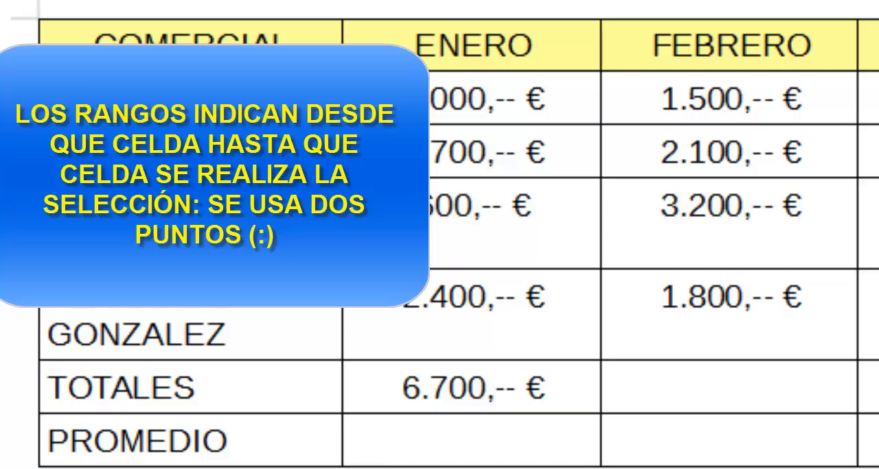
Write the example note "RANGO A2:A5" below the table.
{"action": "type", "text": "RANGO"}
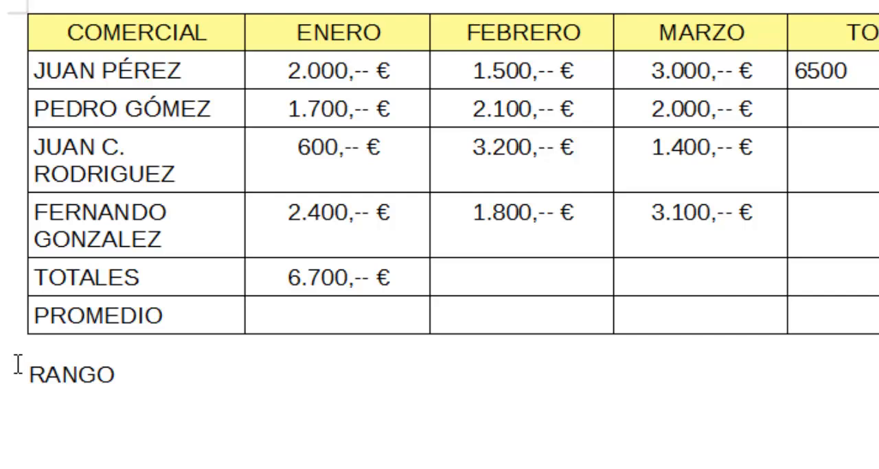
{"action": "type", "text": "   A2:A5"}
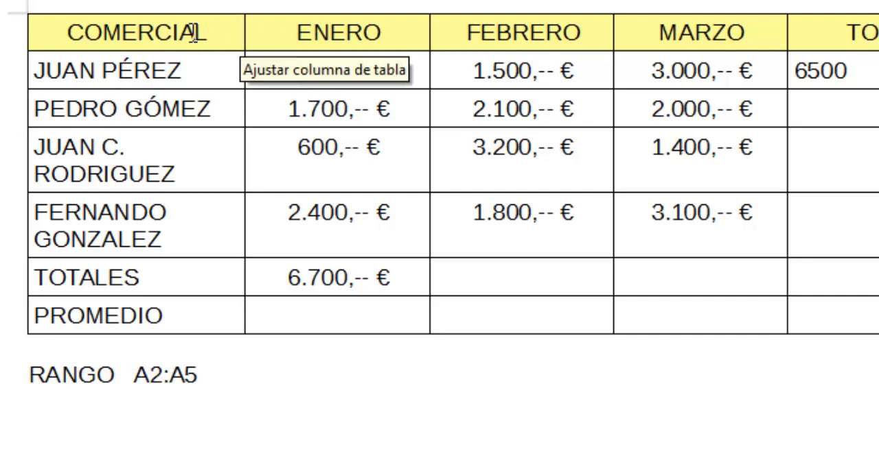
Select the four salespeople's name cells in the COMERCIAL column to illustrate the range A2:A5.
{"action": "mouse_move", "coordinate": [185, 30]}
{"action": "left_mouse_down"}
{"action": "mouse_move", "coordinate": [188, 59]}
{"action": "mouse_move", "coordinate": [191, 35]}
{"action": "left_mouse_up"}
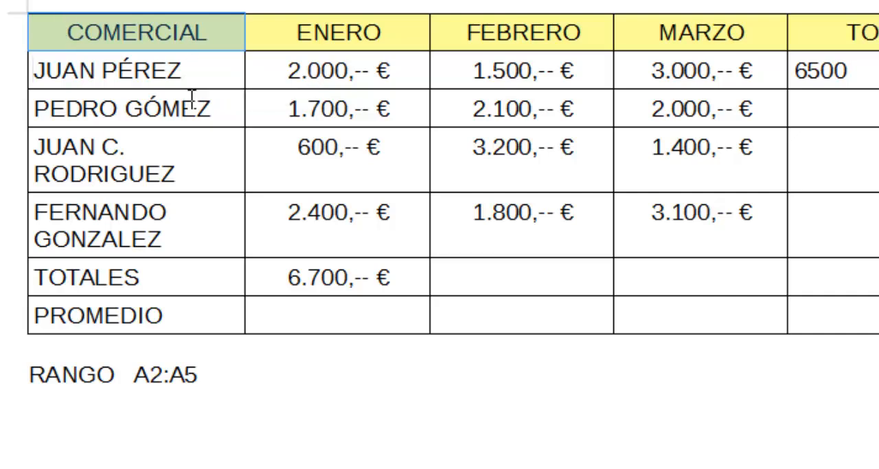
{"action": "left_click_drag", "start_coordinate": [193, 98], "coordinate": [233, 75]}
{"action": "left_click", "coordinate": [220, 71]}
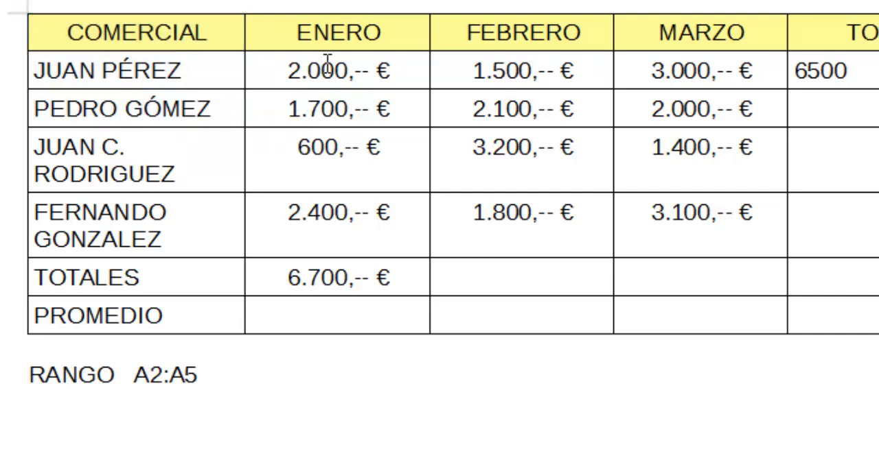
{"action": "left_click", "coordinate": [321, 65]}
{"action": "left_click_drag", "start_coordinate": [198, 34], "coordinate": [199, 218]}
{"action": "left_click", "coordinate": [212, 74]}
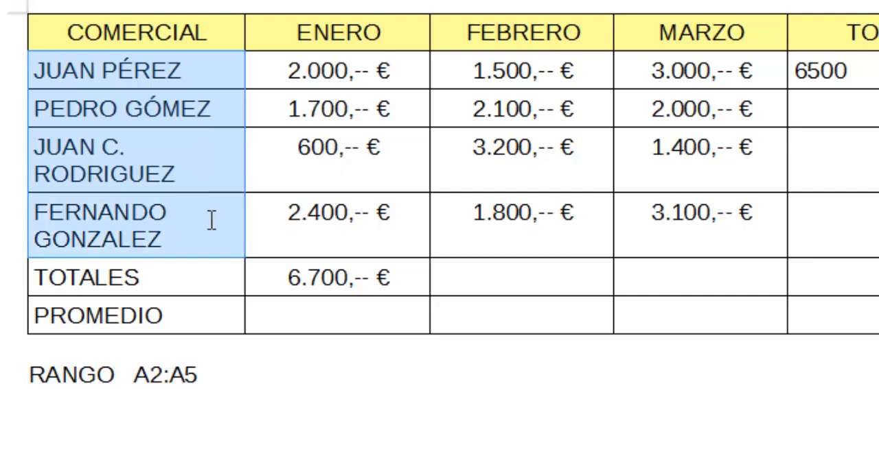
Replace the range in the note below the table with A2:E2.
{"action": "left_click", "coordinate": [190, 385]}
{"action": "left_click_drag", "start_coordinate": [134, 375], "coordinate": [269, 372]}
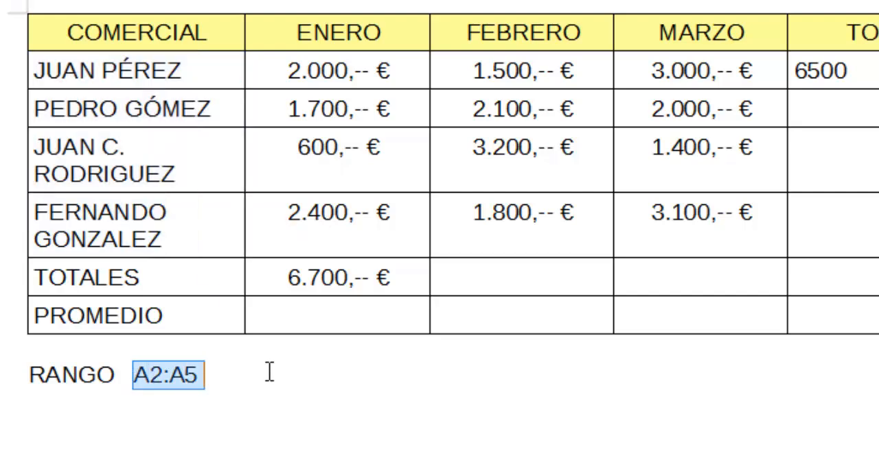
{"action": "type", "text": "A"}
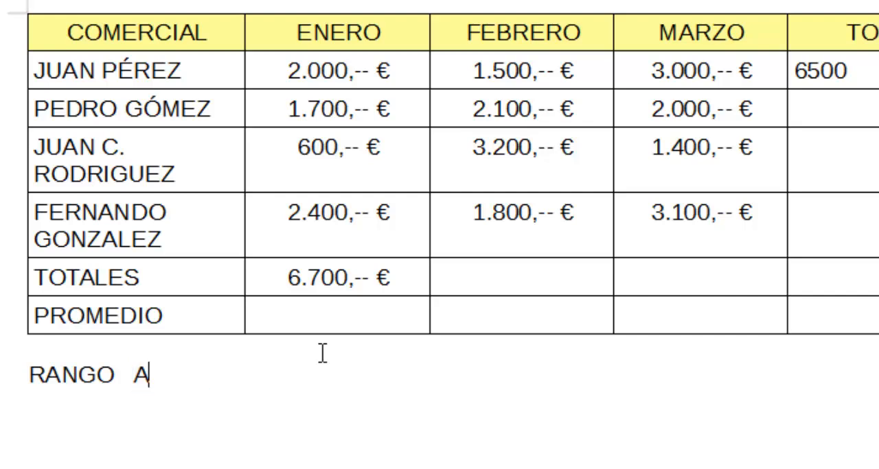
{"action": "type", "text": "2:E2"}
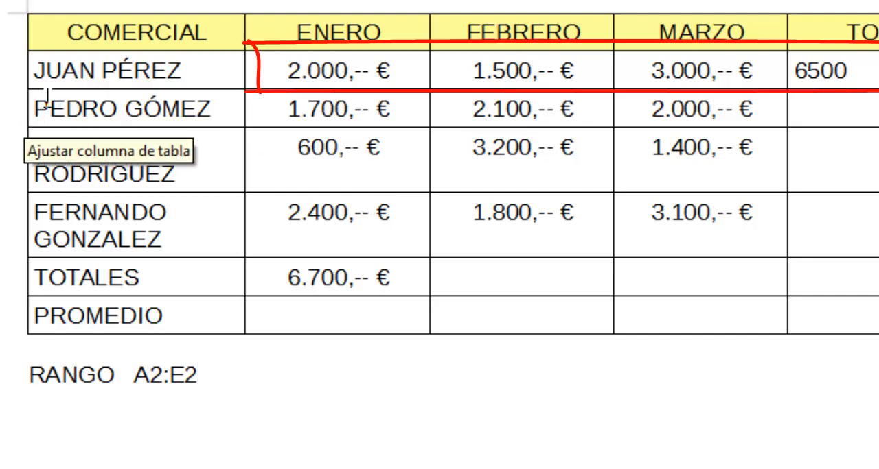
Select the second salesperson's row from COMERCIAL to MARZO as a row range example, and delete the RANGO note below the table.
{"action": "left_click_drag", "start_coordinate": [41, 108], "coordinate": [275, 108]}
{"action": "mouse_move", "coordinate": [377, 112]}
{"action": "left_mouse_down"}
{"action": "mouse_move", "coordinate": [419, 103]}
{"action": "mouse_move", "coordinate": [567, 112]}
{"action": "mouse_move", "coordinate": [730, 103]}
{"action": "left_mouse_up"}
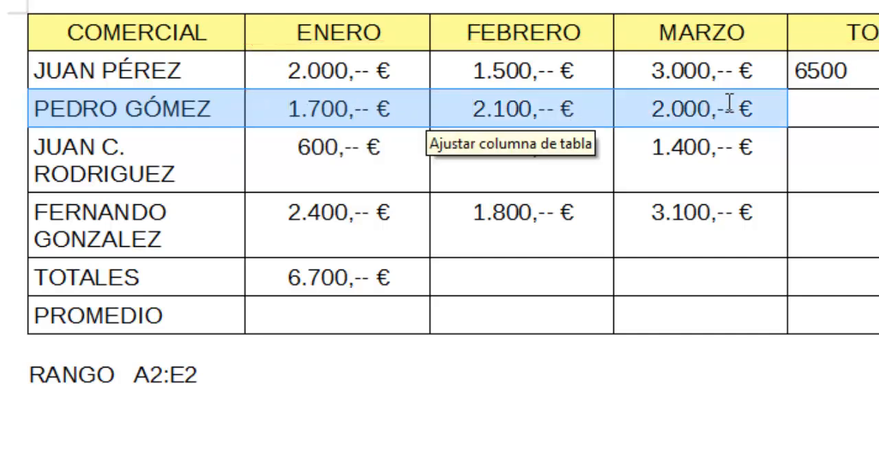
{"action": "left_click_drag", "start_coordinate": [19, 373], "coordinate": [304, 363]}
{"action": "key", "text": "Delete"}
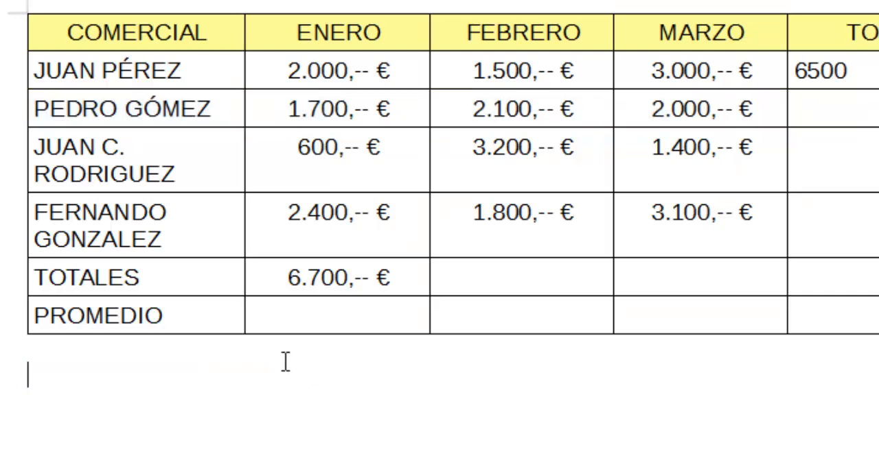
Sum the second salesperson's three months in the TOTAL column with the range formula =sum (<B3:D3>).
{"action": "left_click", "coordinate": [825, 100]}
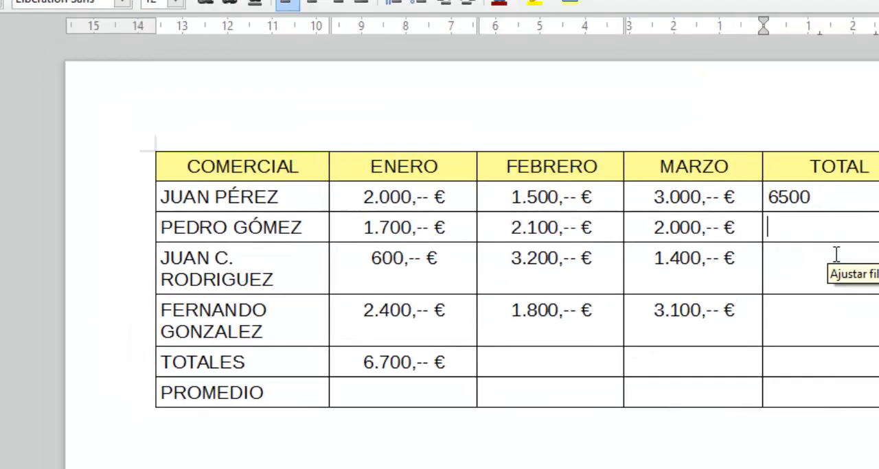
{"action": "key", "text": "F2"}
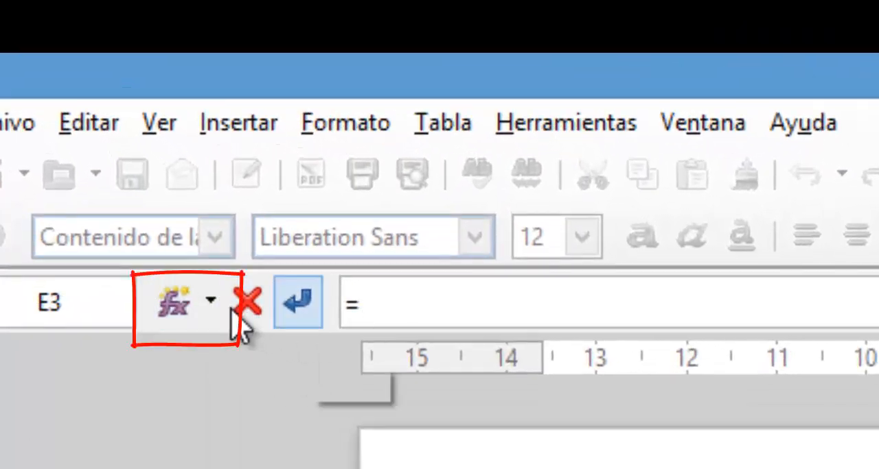
{"action": "left_click", "coordinate": [226, 307]}
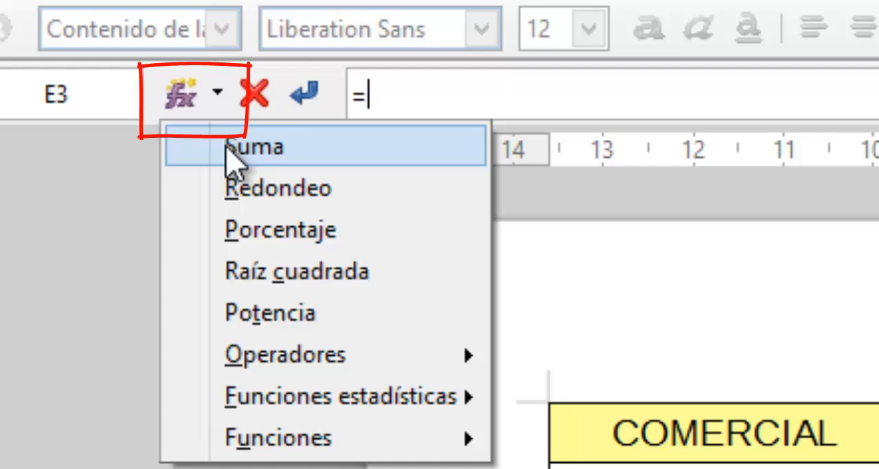
{"action": "key", "text": "Escape"}
{"action": "type", "text": "sum ("}
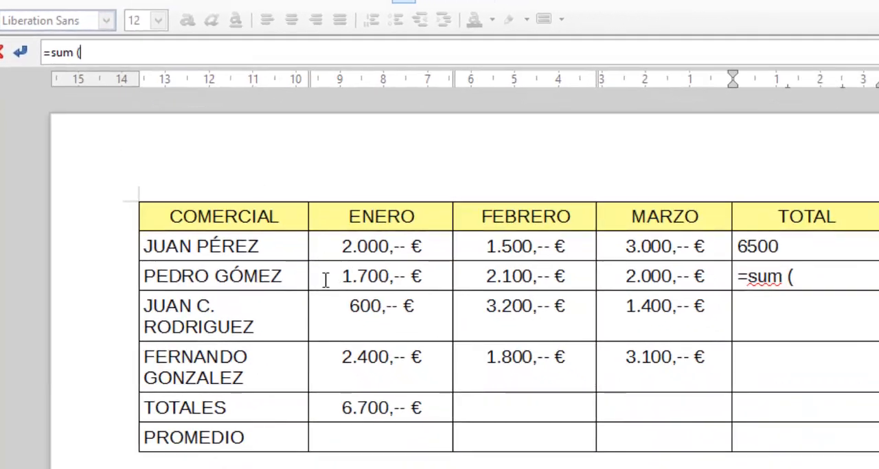
{"action": "left_click_drag", "start_coordinate": [342, 275], "coordinate": [663, 270]}
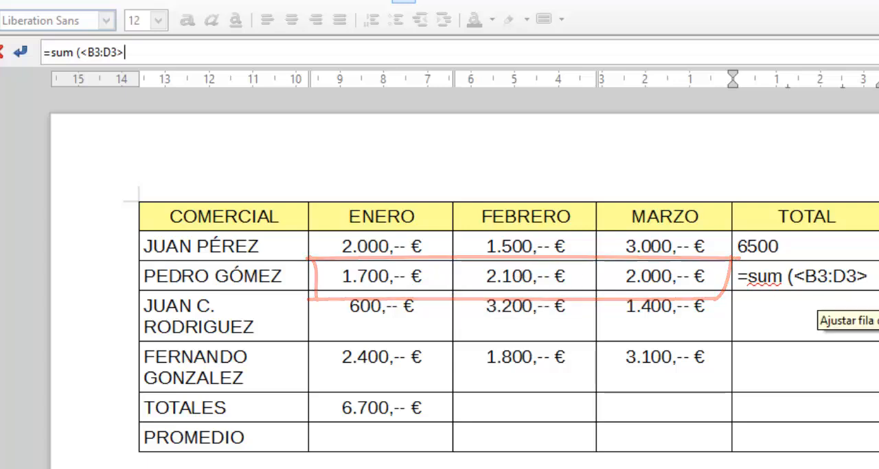
{"action": "type", "text": ")"}
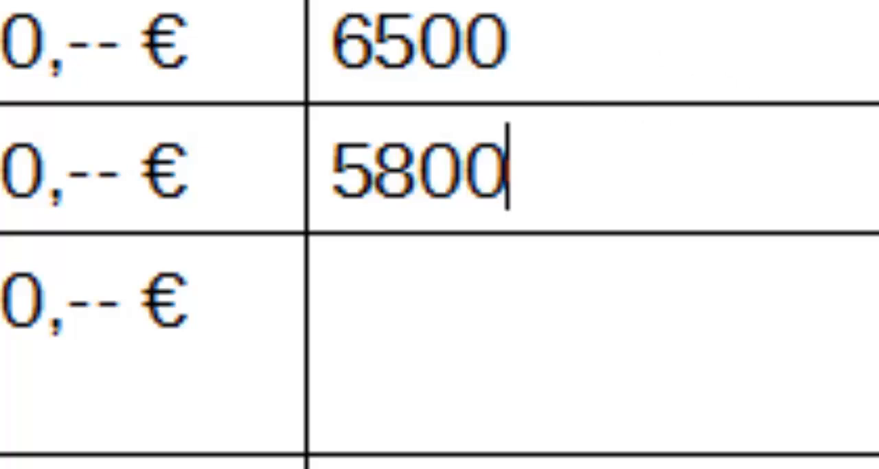
Sum the FEBRERO figures in the TOTALES row with =SUMA(<C2:C5>), and select those four cells to review the summed range.
{"action": "left_click", "coordinate": [343, 374]}
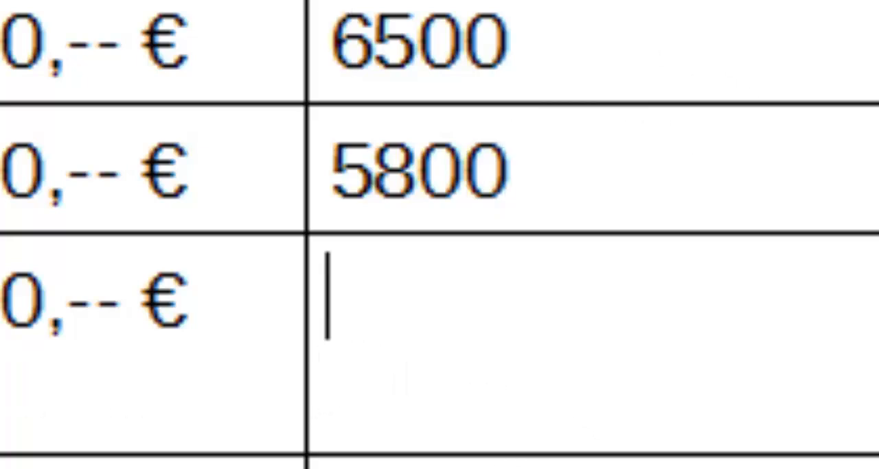
{"action": "left_click", "coordinate": [696, 458]}
{"action": "type", "text": "=SUMA"}
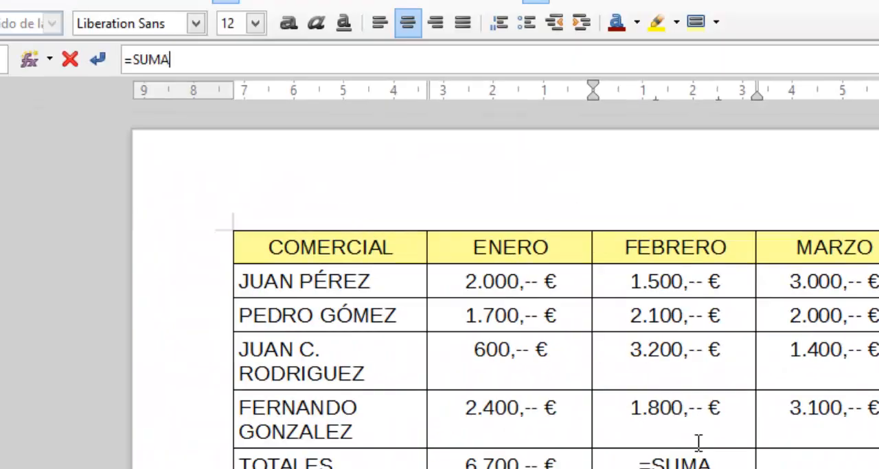
{"action": "type", "text": "("}
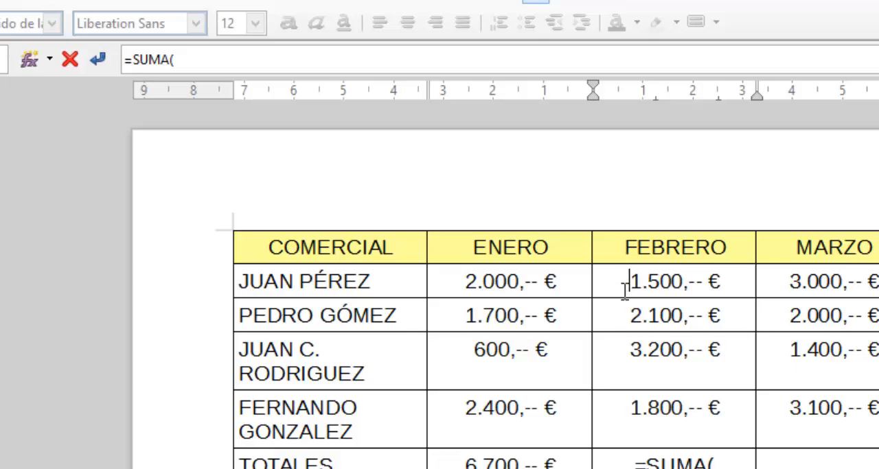
{"action": "left_click_drag", "start_coordinate": [624, 288], "coordinate": [641, 398]}
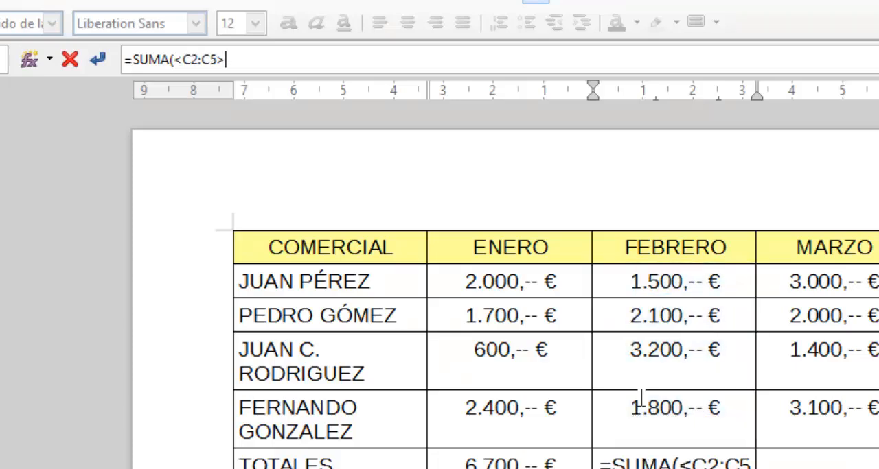
{"action": "type", "text": ")"}
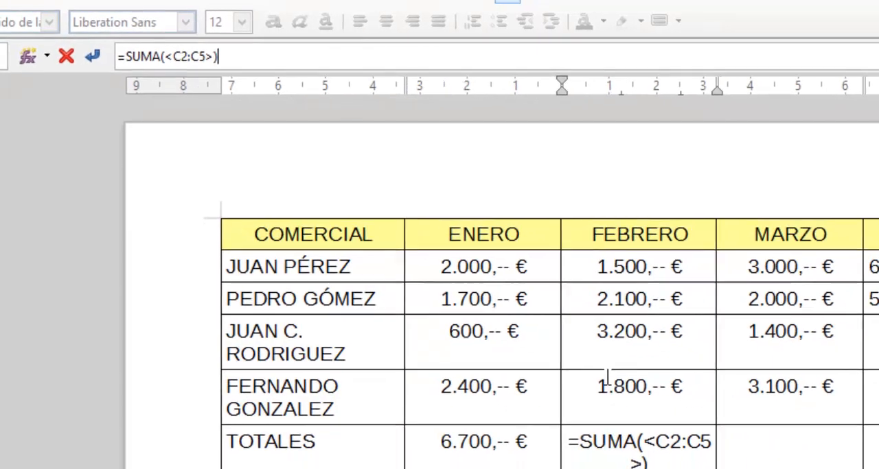
{"action": "key", "text": "Return"}
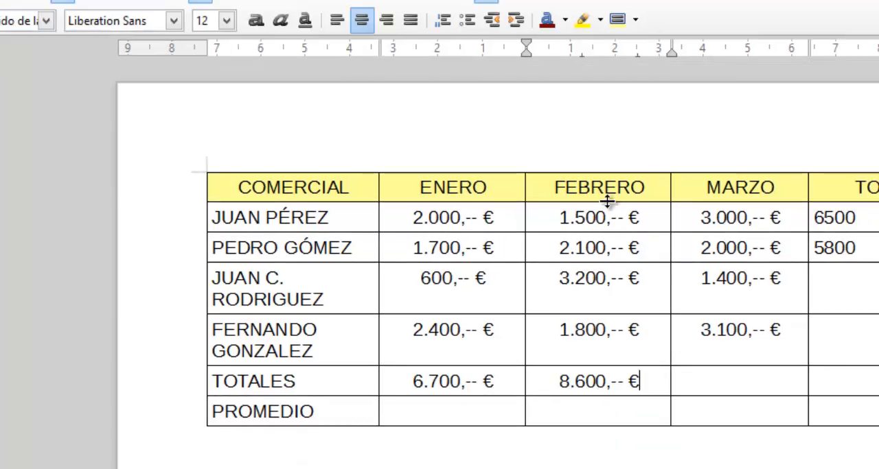
{"action": "left_click_drag", "start_coordinate": [552, 212], "coordinate": [559, 282]}
{"action": "left_click_drag", "start_coordinate": [595, 330], "coordinate": [595, 331]}
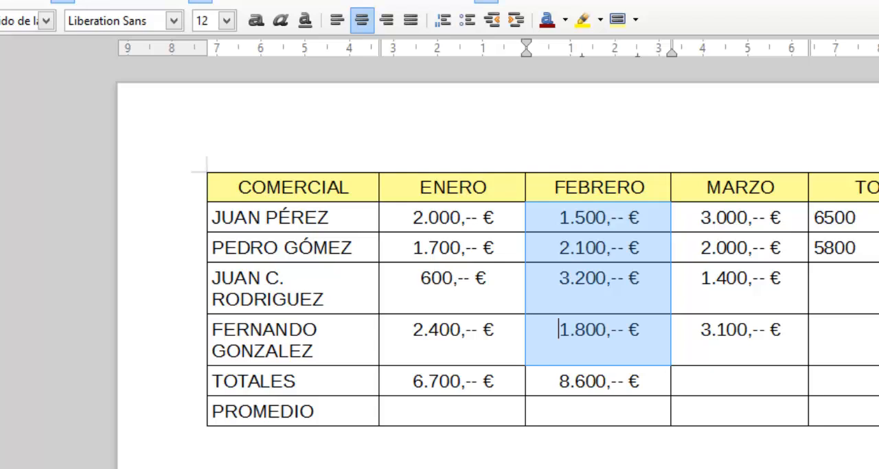
Average the ENERO figures in the PROMEDIO row with =mean (<B2:B5>), and select those four cells to review the averaged range.
{"action": "left_click", "coordinate": [452, 412]}
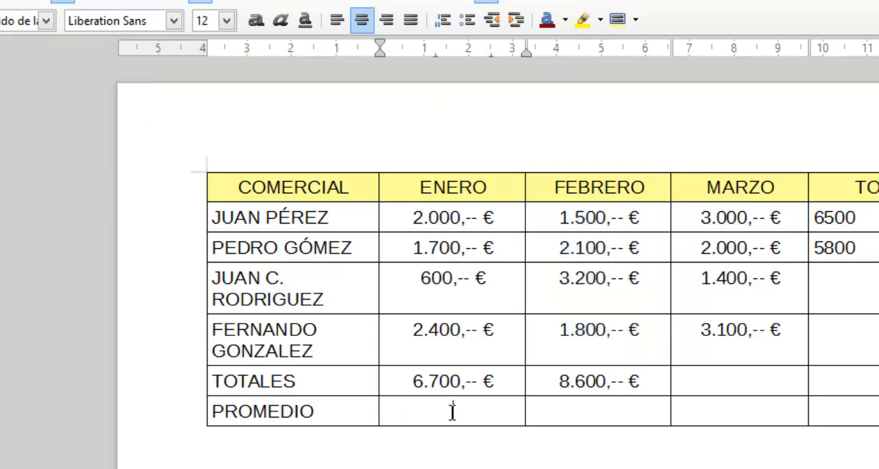
{"action": "key", "text": "F2"}
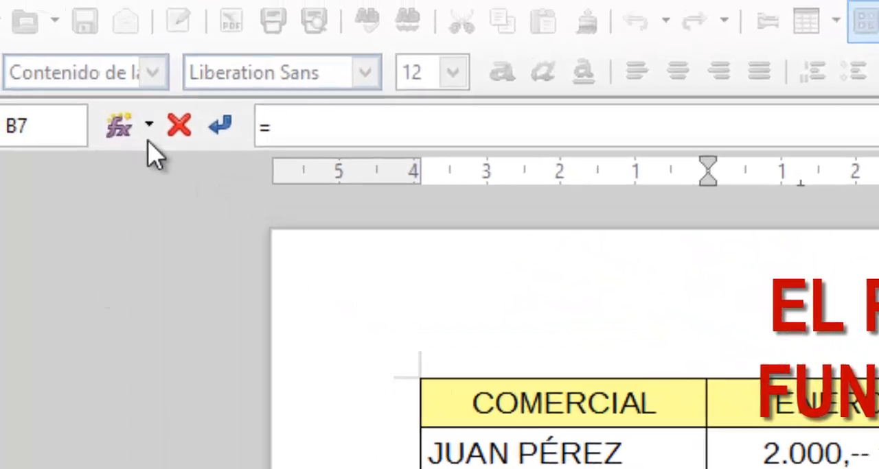
{"action": "left_click", "coordinate": [44, 53]}
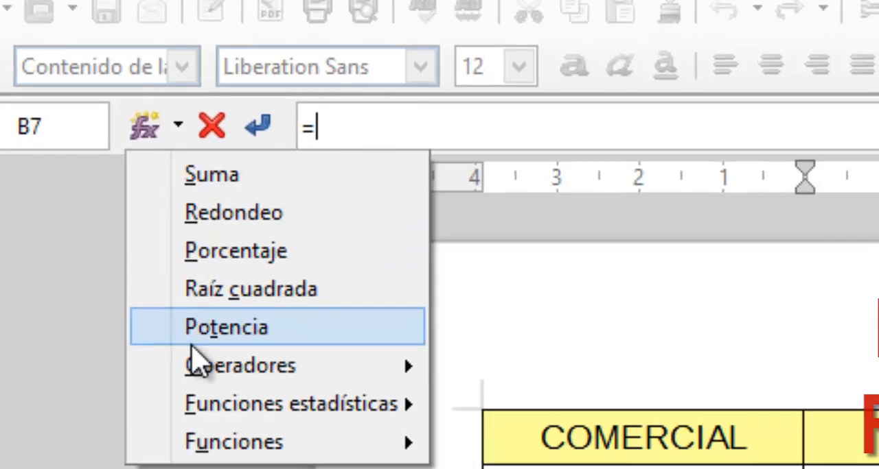
{"action": "mouse_move", "coordinate": [261, 402]}
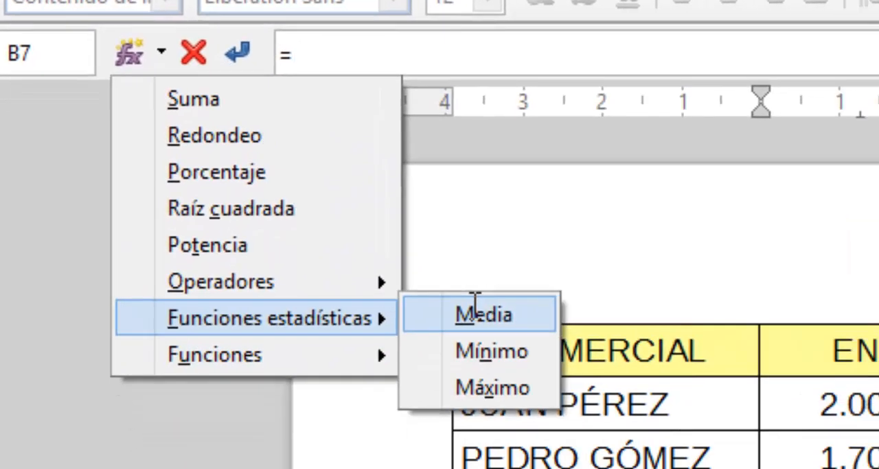
{"action": "left_click", "coordinate": [494, 330]}
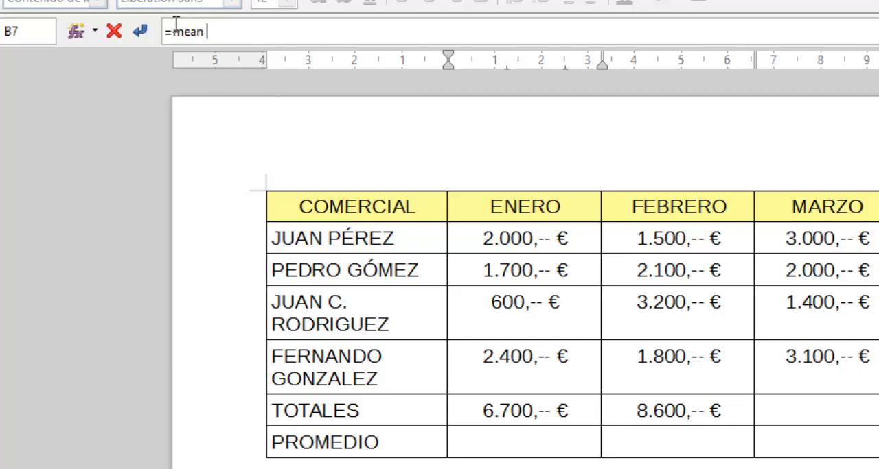
{"action": "type", "text": "("}
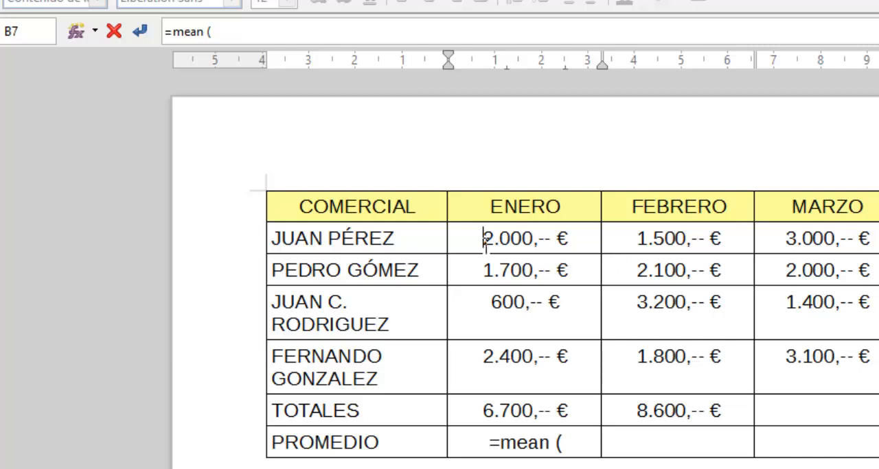
{"action": "left_click_drag", "start_coordinate": [486, 238], "coordinate": [498, 353]}
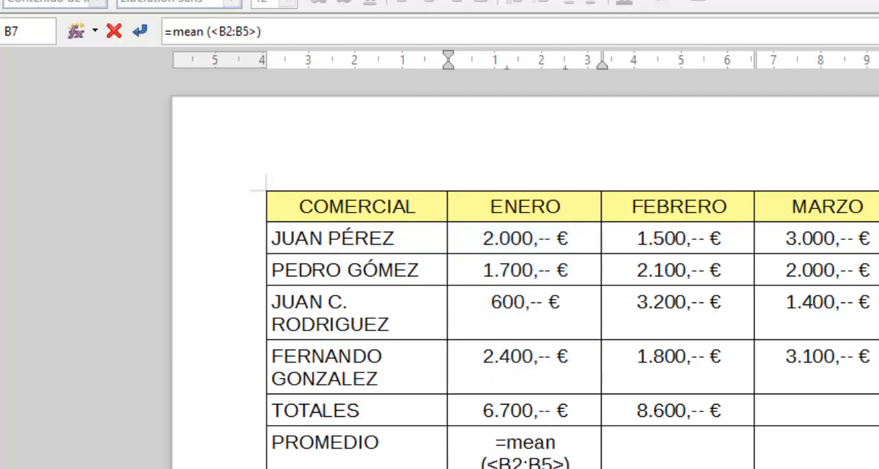
{"action": "key", "text": "Return"}
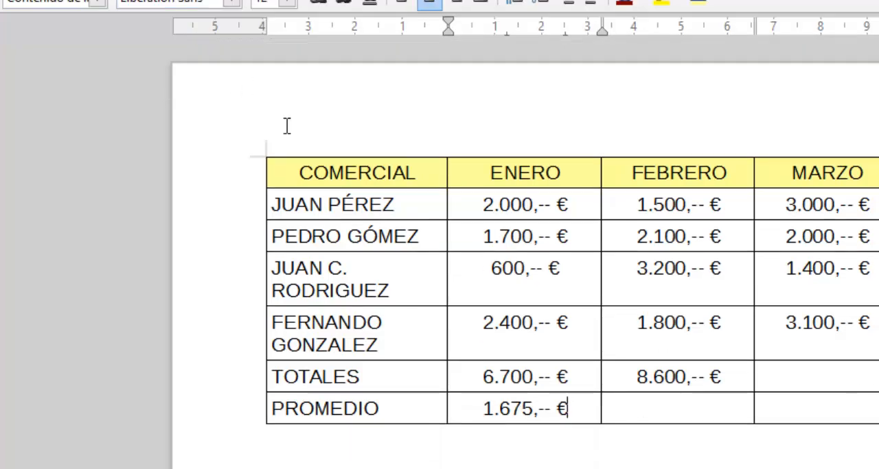
{"action": "left_click_drag", "start_coordinate": [477, 202], "coordinate": [515, 320]}
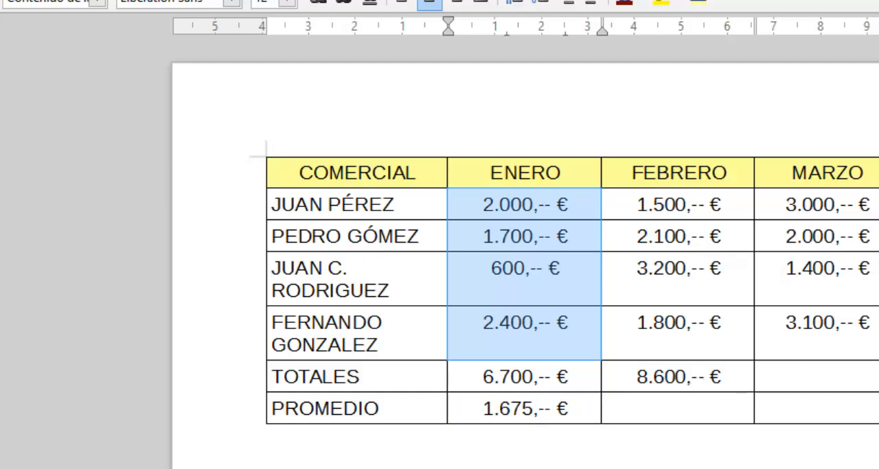
Try inserting one row before the PROMEDIO row, and undo the insertion.
{"action": "left_click", "coordinate": [872, 379]}
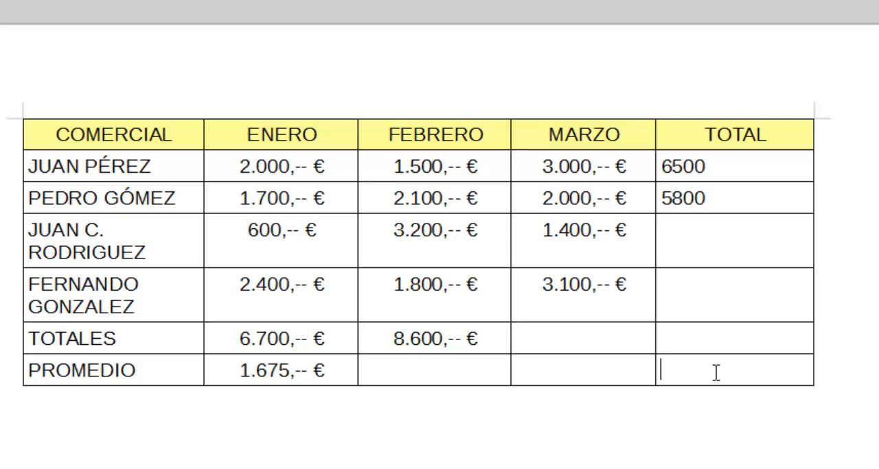
{"action": "right_click", "coordinate": [715, 373]}
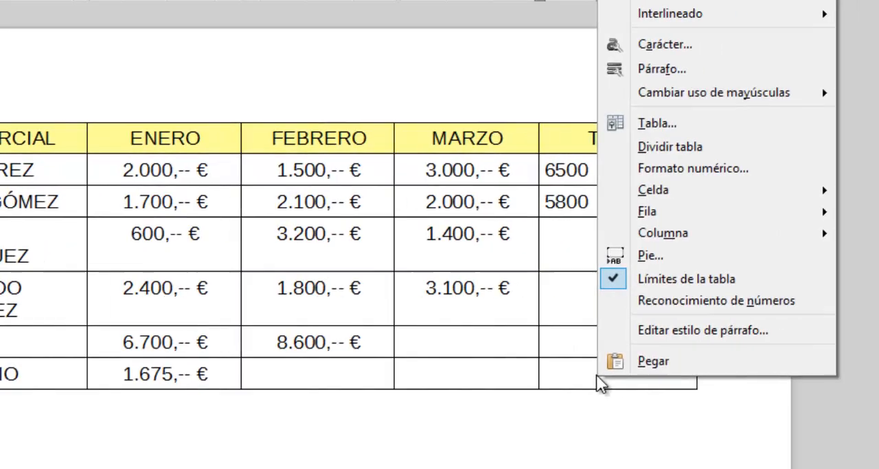
{"action": "mouse_move", "coordinate": [592, 217]}
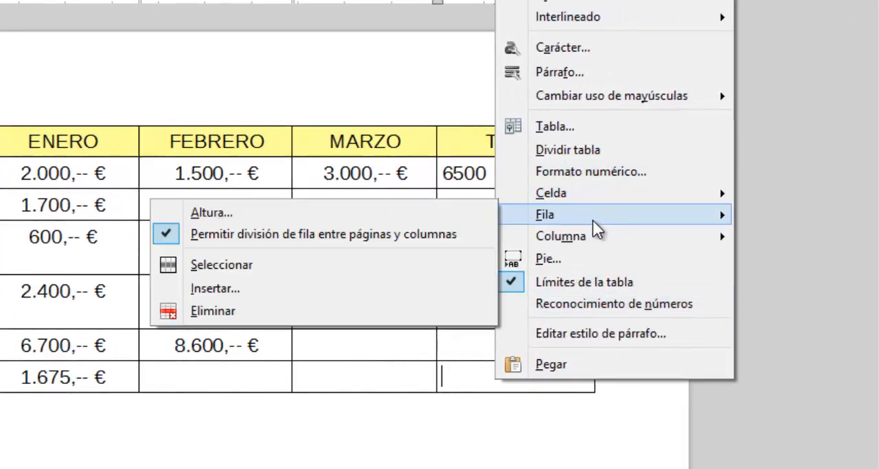
{"action": "left_click", "coordinate": [324, 287]}
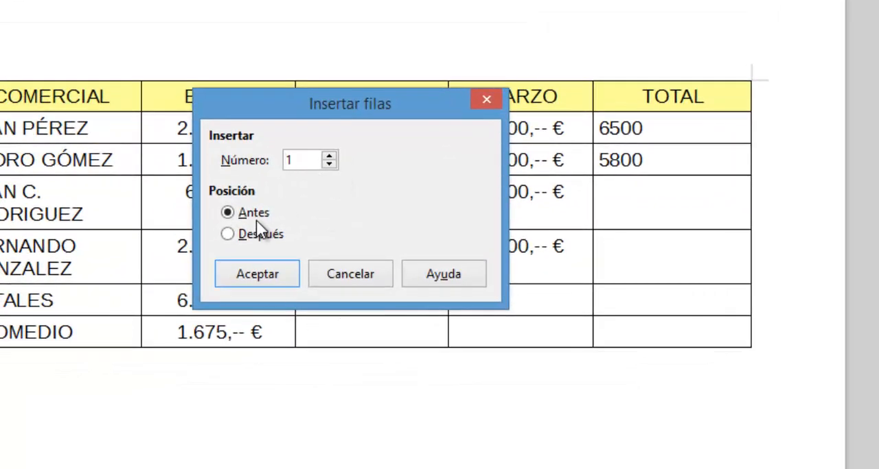
{"action": "left_click", "coordinate": [279, 282]}
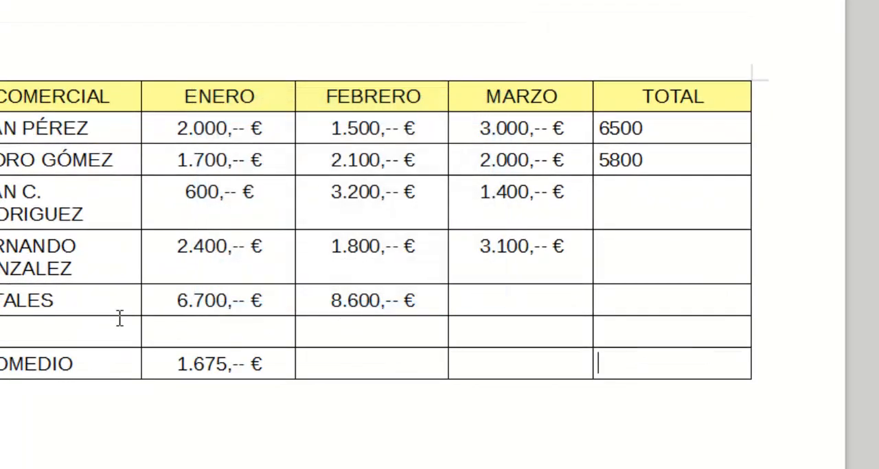
{"action": "key", "text": "ctrl+z"}
Insert one row after the PROMEDIO row.
{"action": "right_click", "coordinate": [641, 332]}
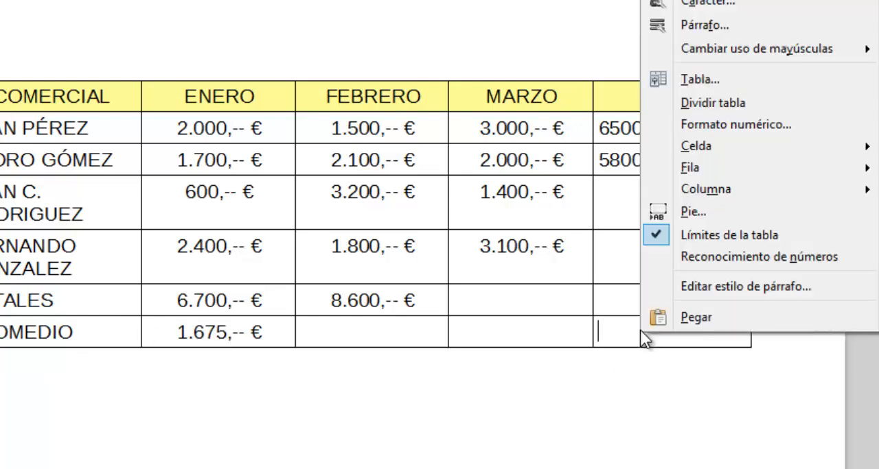
{"action": "mouse_move", "coordinate": [745, 171]}
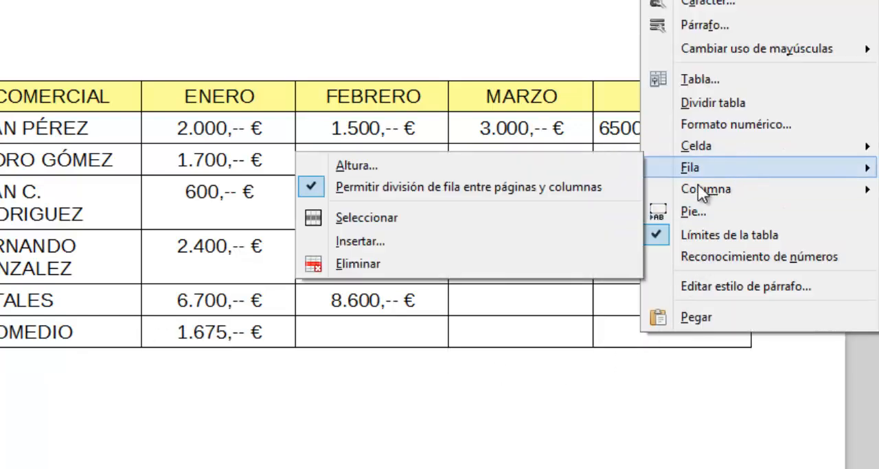
{"action": "left_click", "coordinate": [479, 236]}
{"action": "left_click", "coordinate": [264, 234]}
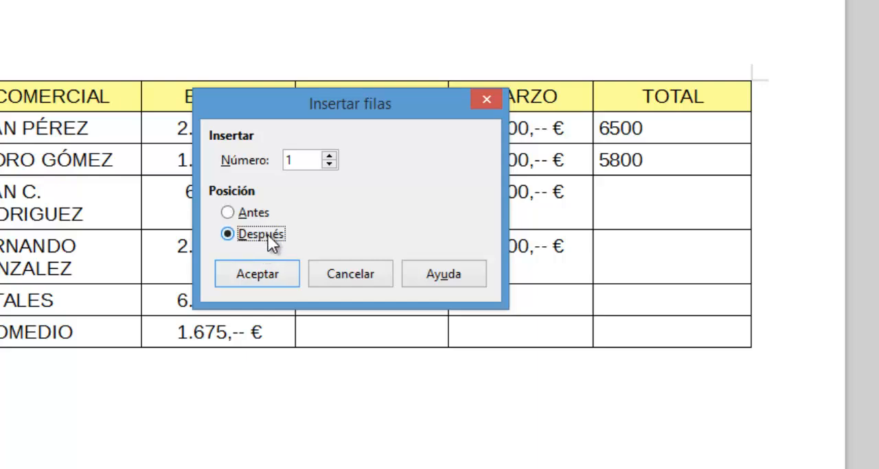
{"action": "left_click", "coordinate": [255, 276]}
Label the empty last row MÁXIMO VALOR in the COMERCIAL column.
{"action": "left_click", "coordinate": [50, 372]}
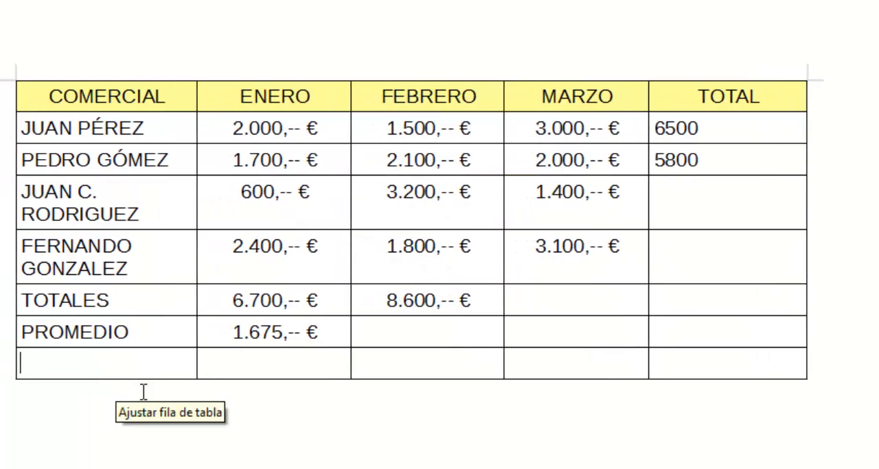
{"action": "type", "text": "MÁXIMO VA"}
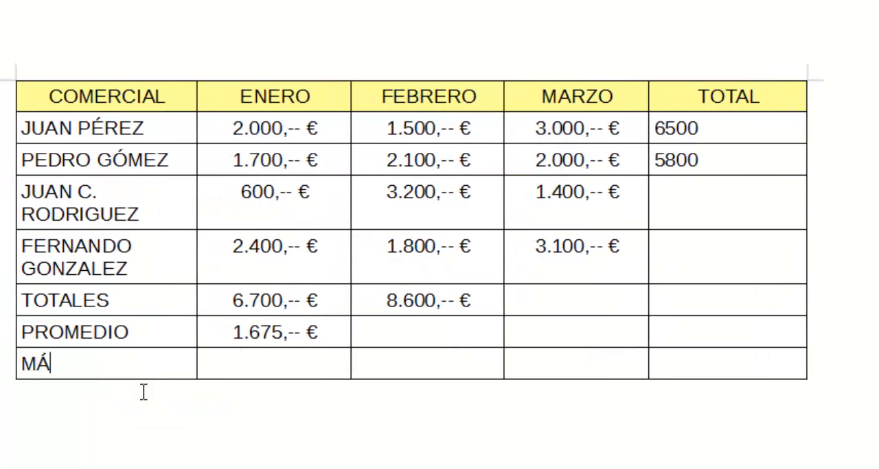
{"action": "type", "text": "LOR"}
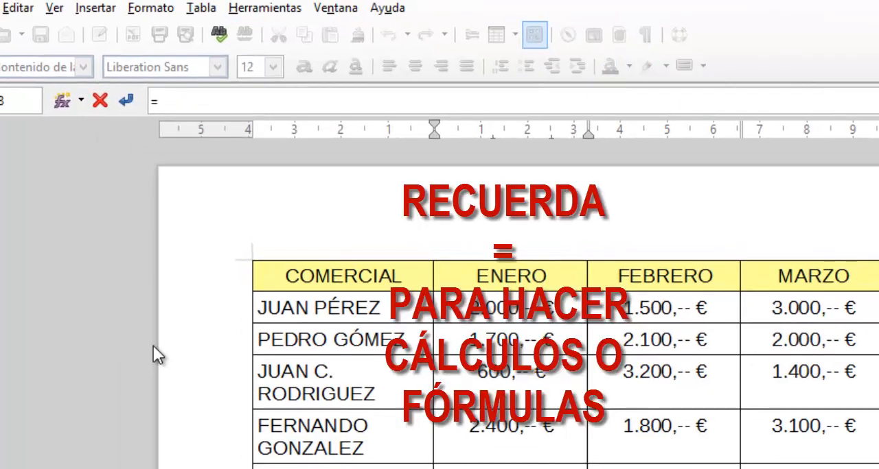
Calculate the highest ENERO figure in the MÁXIMO VALOR row with the statistical formula =max (<B2:B5>).
{"action": "left_click", "coordinate": [25, 66]}
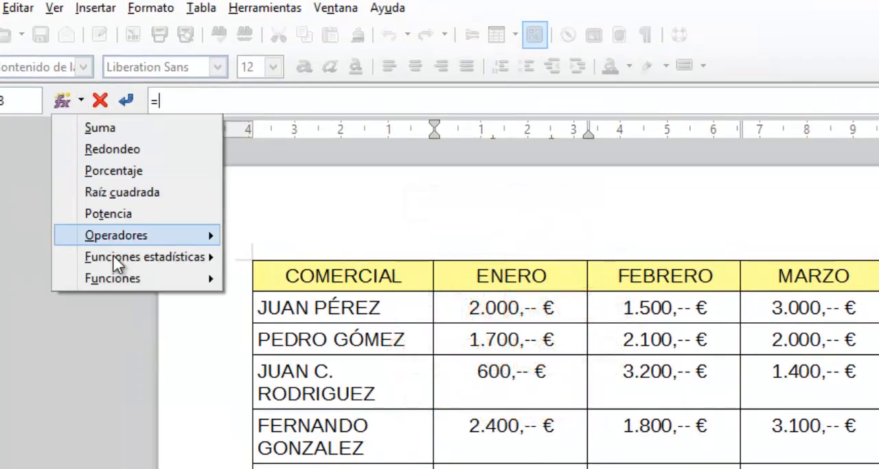
{"action": "mouse_move", "coordinate": [117, 258]}
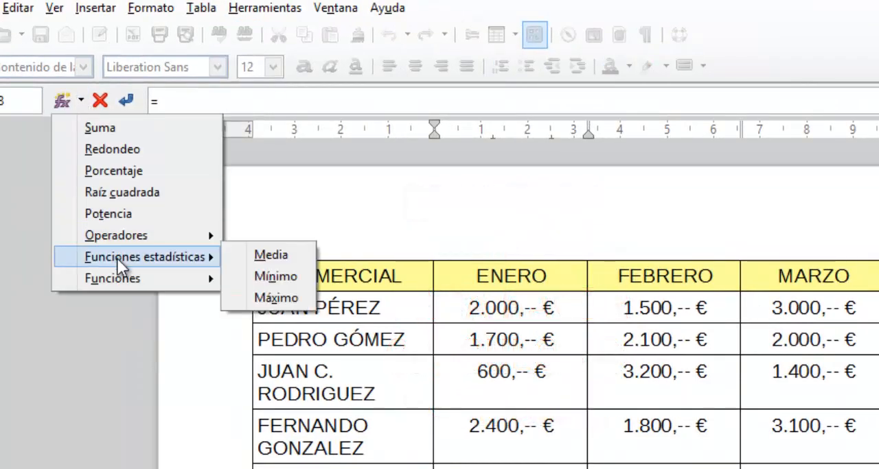
{"action": "left_click", "coordinate": [273, 298]}
{"action": "type", "text": "("}
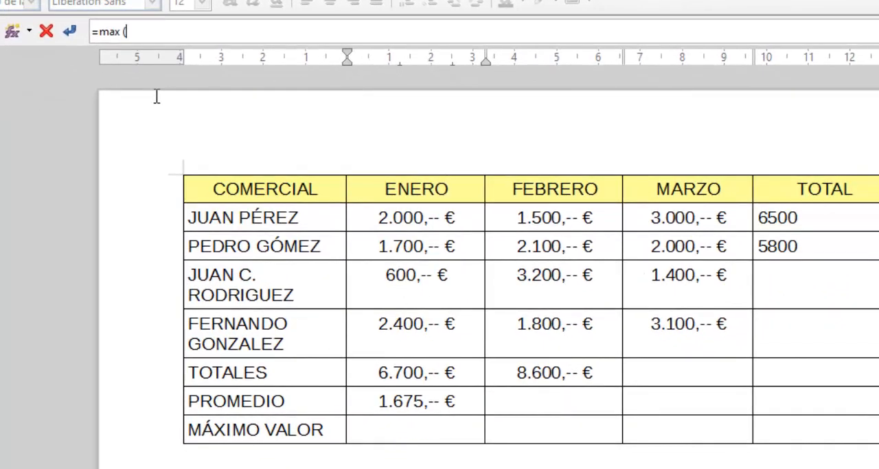
{"action": "left_click", "coordinate": [375, 210]}
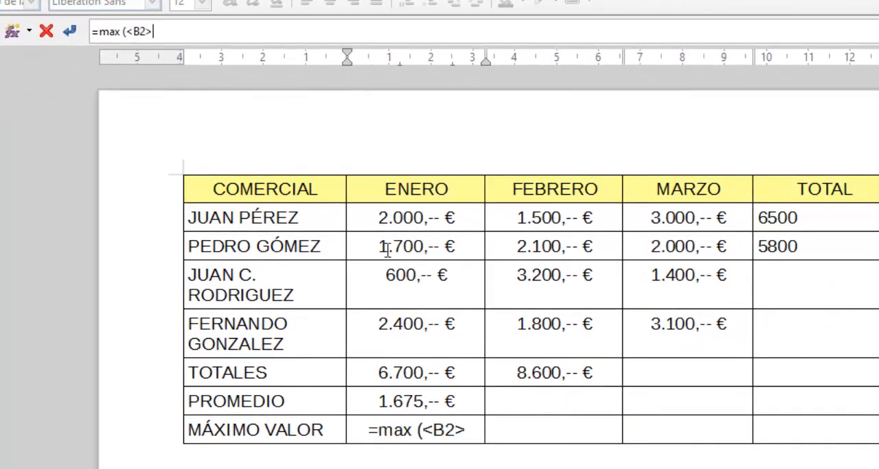
{"action": "left_click_drag", "start_coordinate": [387, 251], "coordinate": [441, 319]}
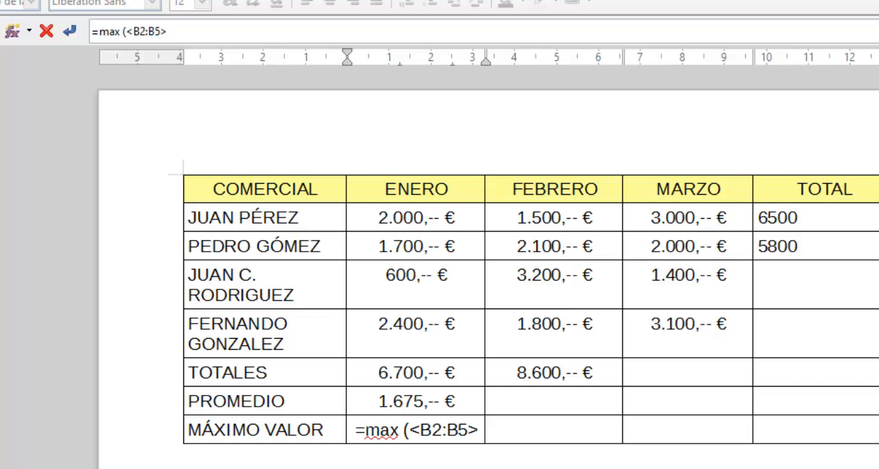
{"action": "type", "text": ")"}
{"action": "key", "text": "Return"}
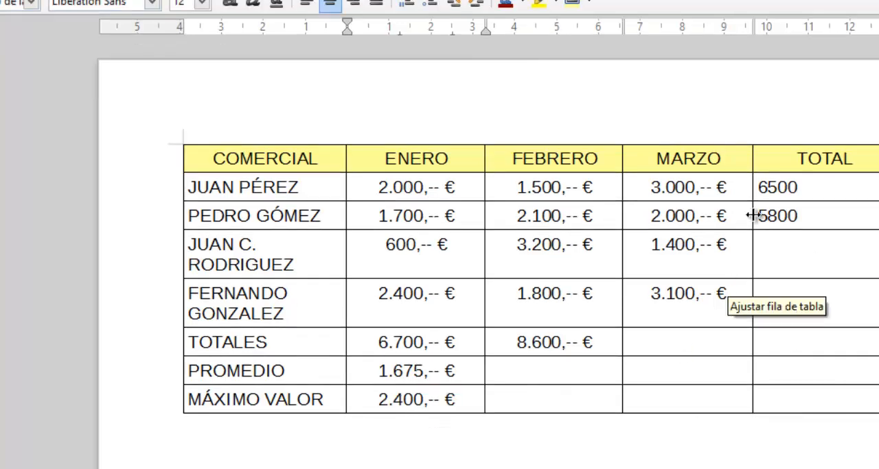
Format the first two salespeople's figures in the TOTAL column as currency in euros with the -1.234,-- € format.
{"action": "left_click", "coordinate": [759, 186]}
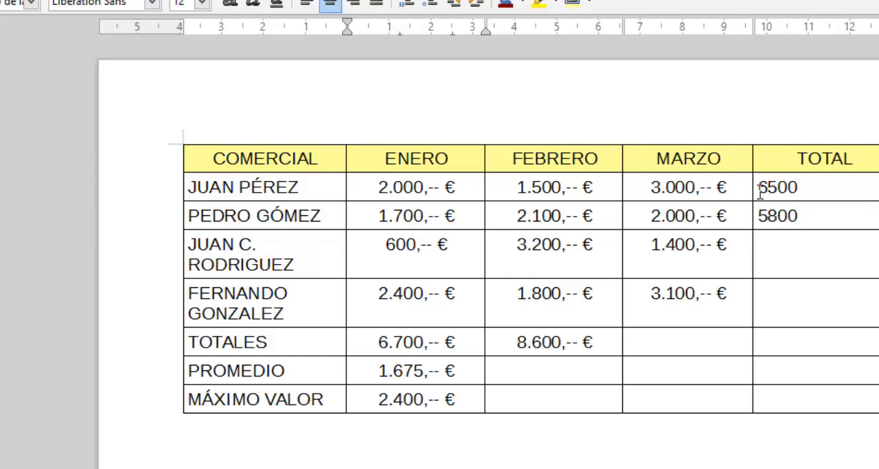
{"action": "left_click_drag", "start_coordinate": [759, 192], "coordinate": [771, 212]}
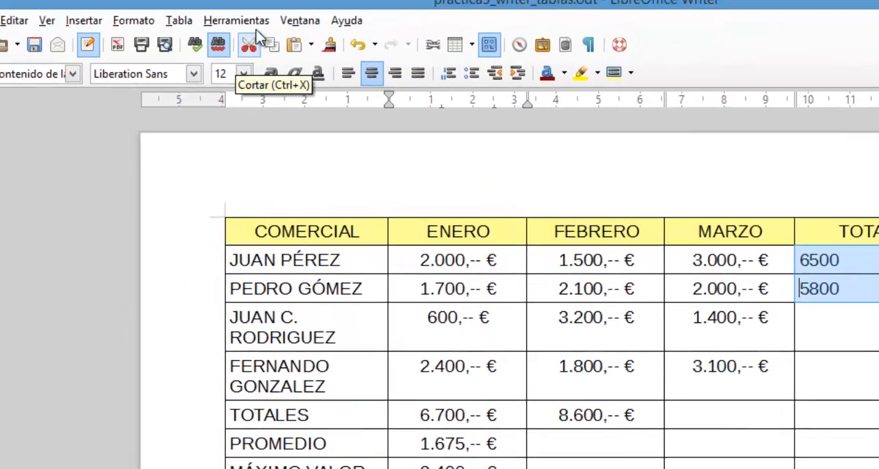
{"action": "left_click", "coordinate": [179, 19]}
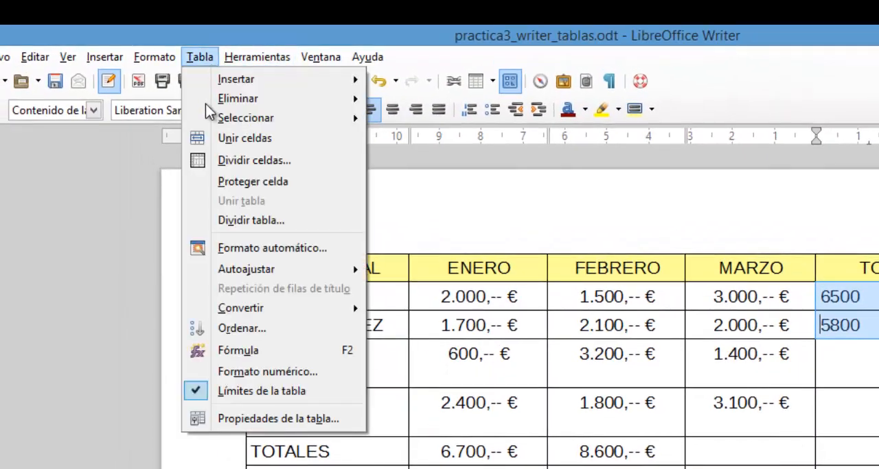
{"action": "left_click", "coordinate": [256, 373]}
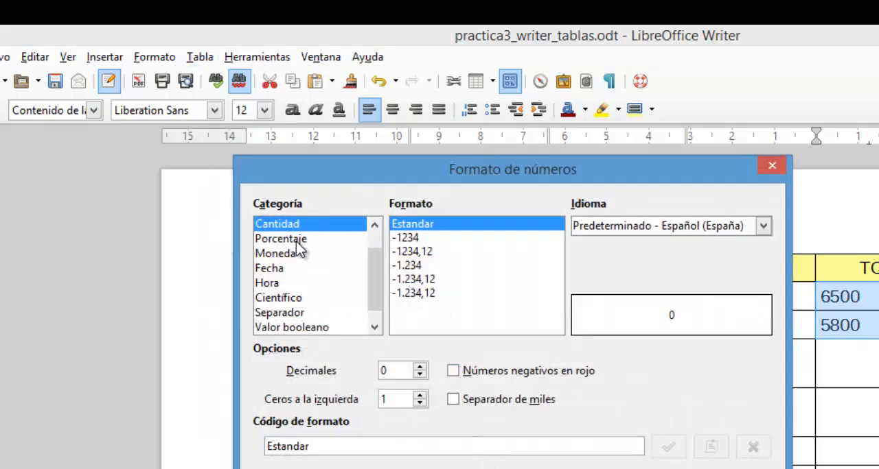
{"action": "left_click", "coordinate": [300, 254]}
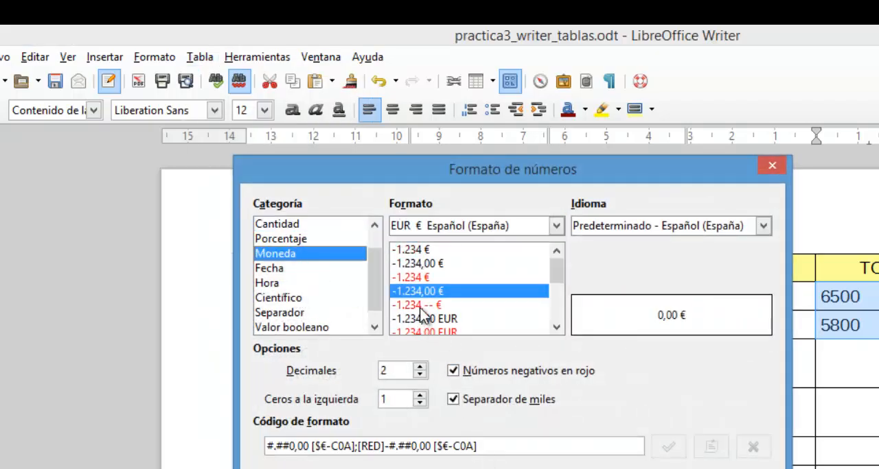
{"action": "left_click", "coordinate": [420, 308]}
{"action": "left_click", "coordinate": [560, 468]}
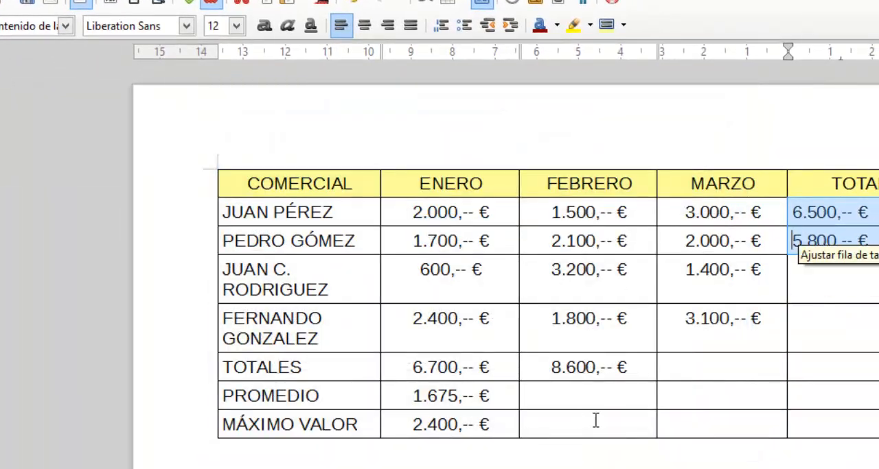
Switch to the finished EMPRESA EJEMPLO-CEFIRE sales document and select its TOTAL row from the label through MARZO.
{"action": "left_click", "coordinate": [529, 465]}
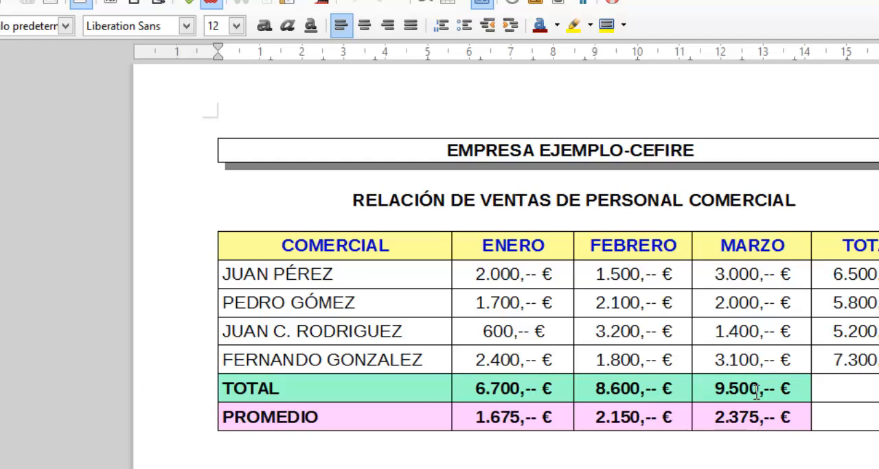
{"action": "mouse_move", "coordinate": [774, 391]}
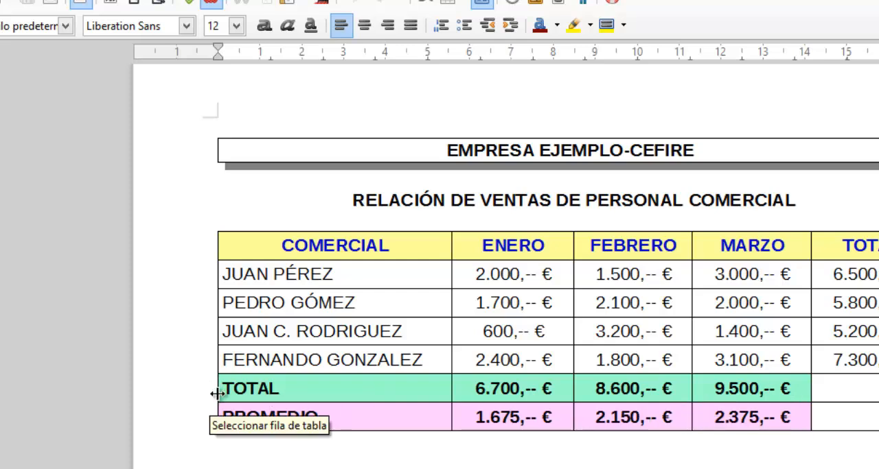
{"action": "left_click_drag", "start_coordinate": [225, 392], "coordinate": [792, 387]}
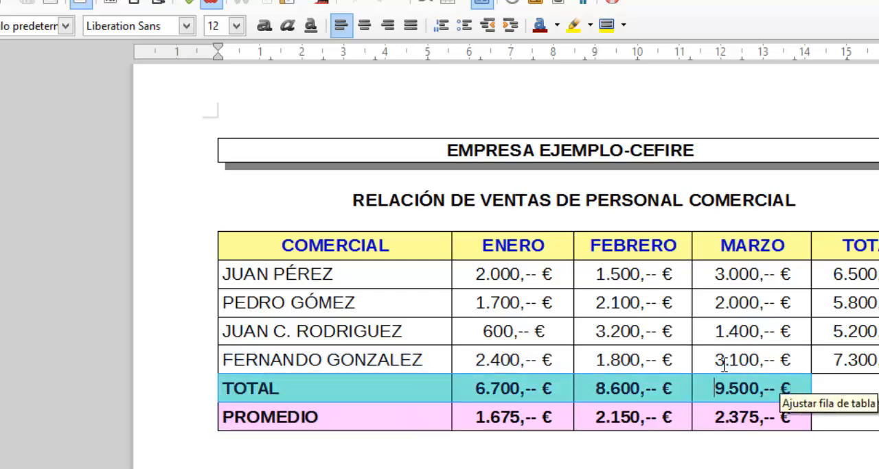
Fill the selected TOTAL row cells, from the label through MARZO, with the Verde 1 background colour.
{"action": "left_click", "coordinate": [182, 5]}
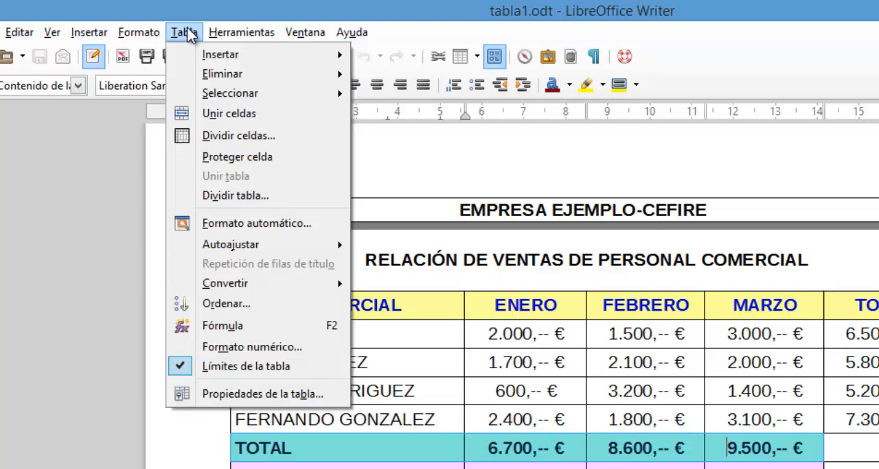
{"action": "left_click", "coordinate": [257, 398]}
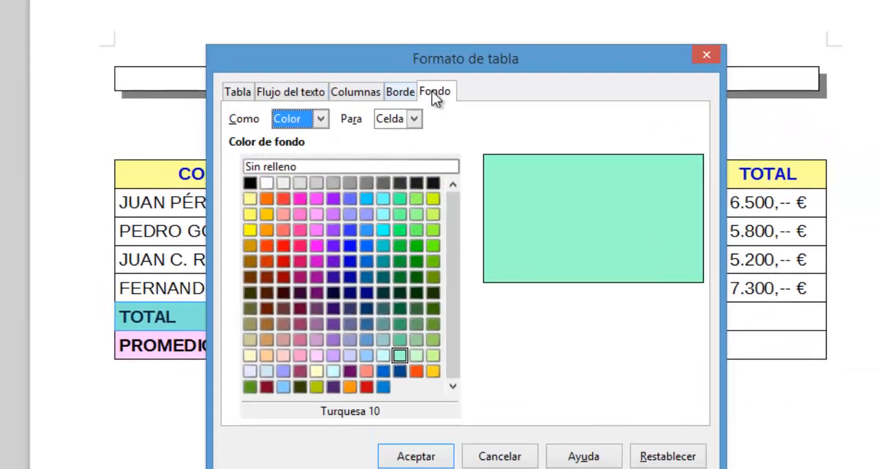
{"action": "left_click_drag", "start_coordinate": [412, 61], "coordinate": [689, 31]}
{"action": "left_click", "coordinate": [706, 165]}
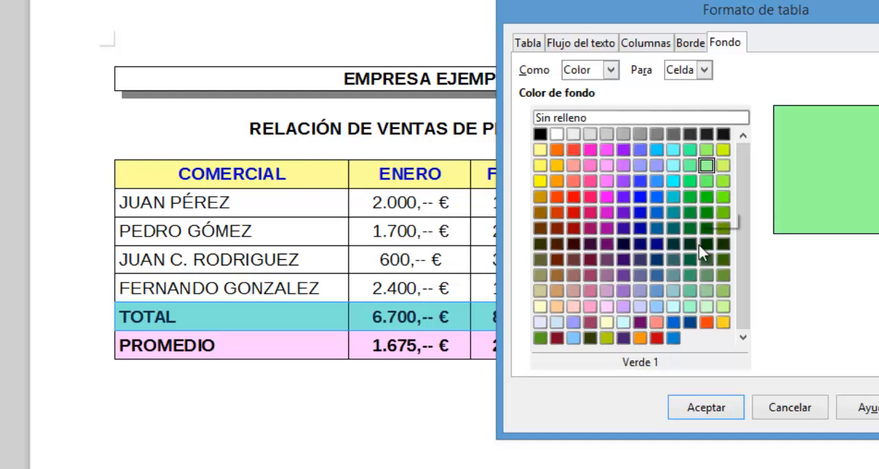
{"action": "left_click", "coordinate": [714, 411]}
{"action": "left_click", "coordinate": [471, 432]}
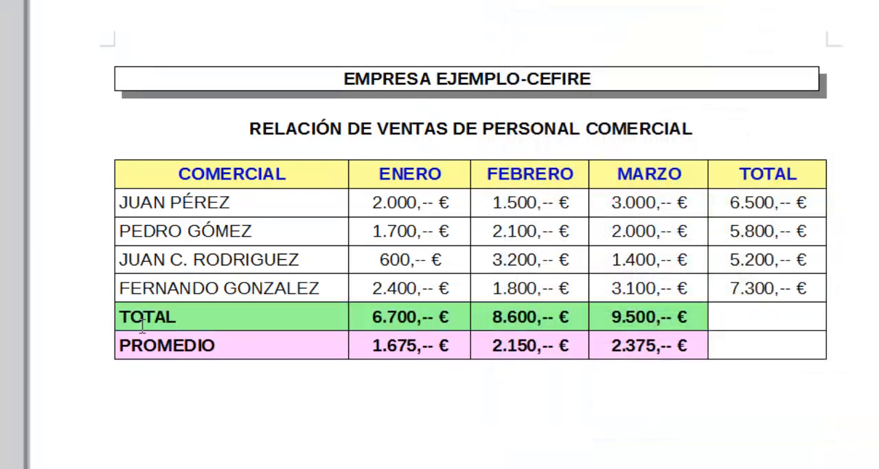
Fill the PROMEDIO label and its ENERO cell with the Púrpura 1 background colour.
{"action": "mouse_move", "coordinate": [652, 324]}
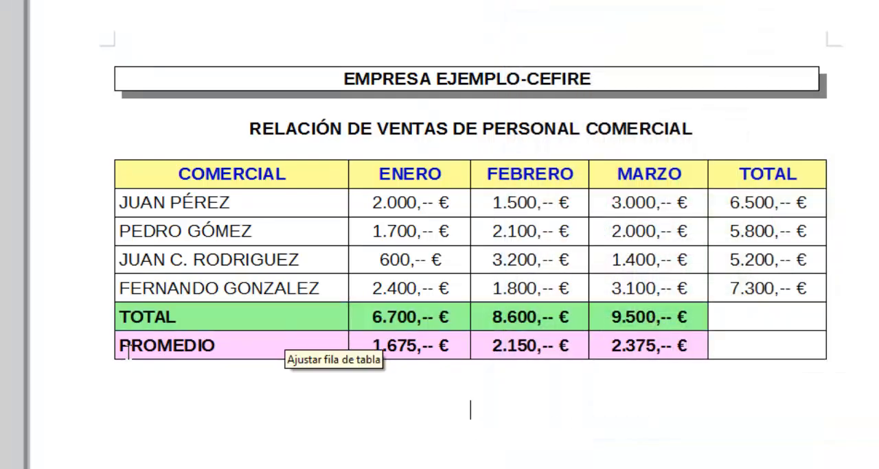
{"action": "left_click_drag", "start_coordinate": [121, 345], "coordinate": [446, 346]}
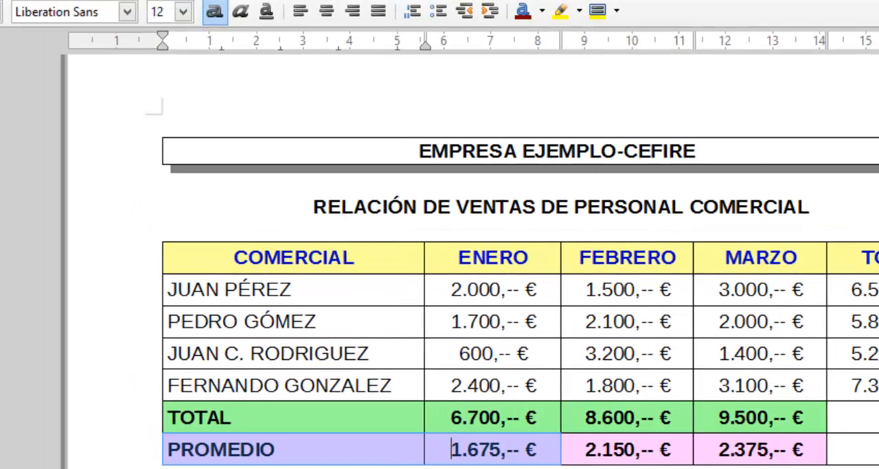
{"action": "left_click", "coordinate": [193, 37]}
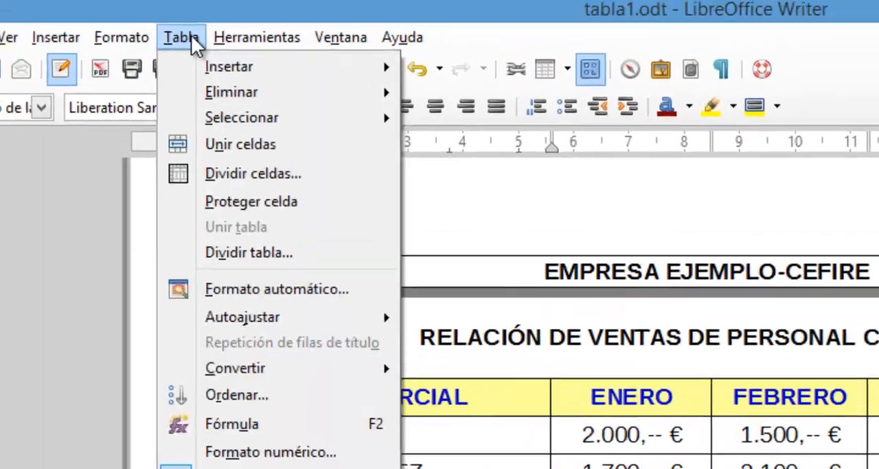
{"action": "left_click", "coordinate": [249, 410]}
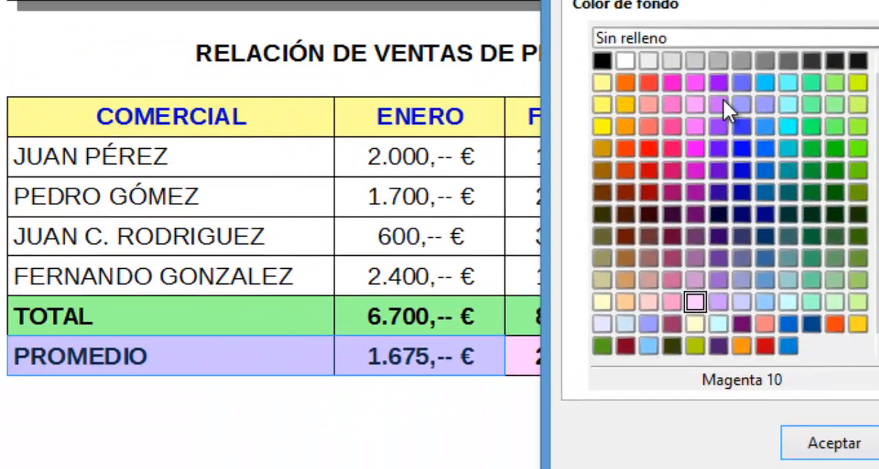
{"action": "left_click", "coordinate": [723, 99]}
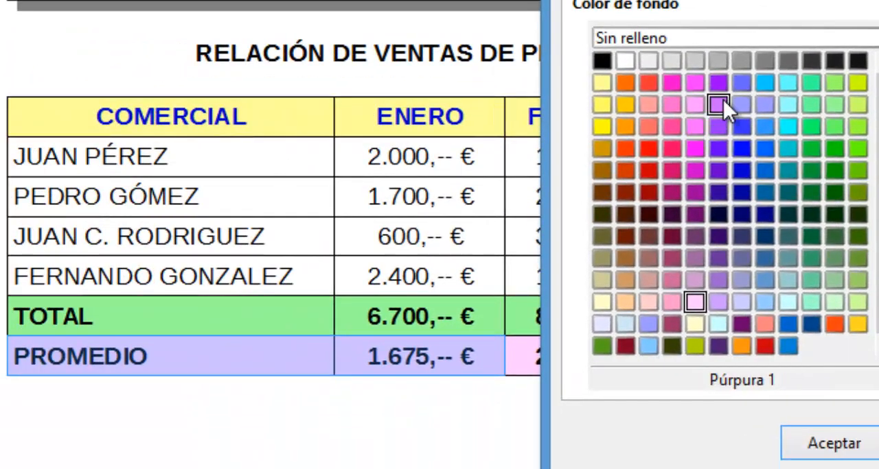
{"action": "left_click", "coordinate": [829, 446]}
{"action": "left_click", "coordinate": [588, 444]}
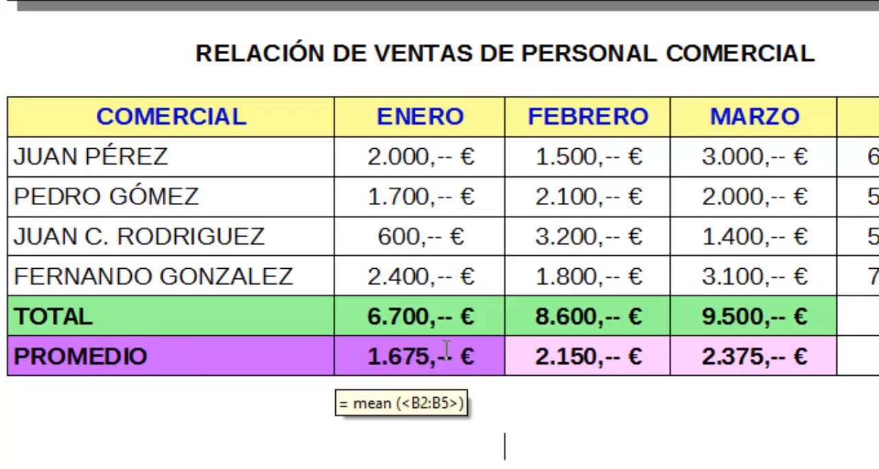
Merge the two empty cells of the TOTAL column in the TOTAL and PROMEDIO rows.
{"action": "left_click_drag", "start_coordinate": [752, 292], "coordinate": [748, 332]}
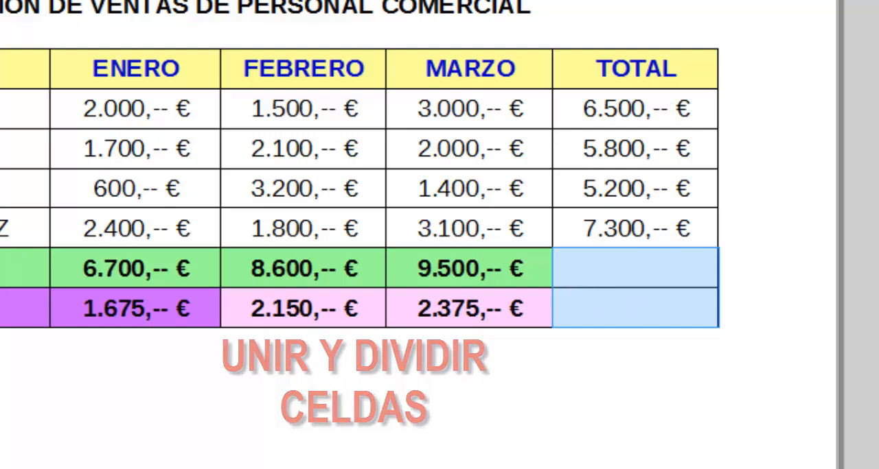
{"action": "right_click", "coordinate": [639, 269]}
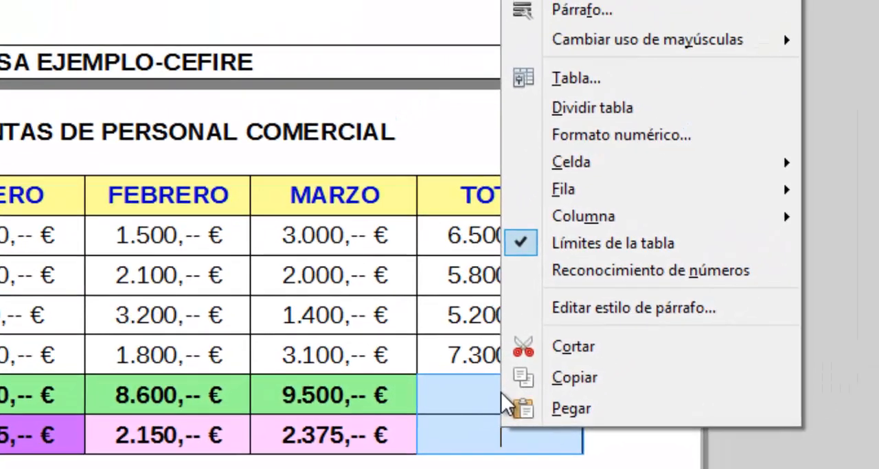
{"action": "mouse_move", "coordinate": [668, 168]}
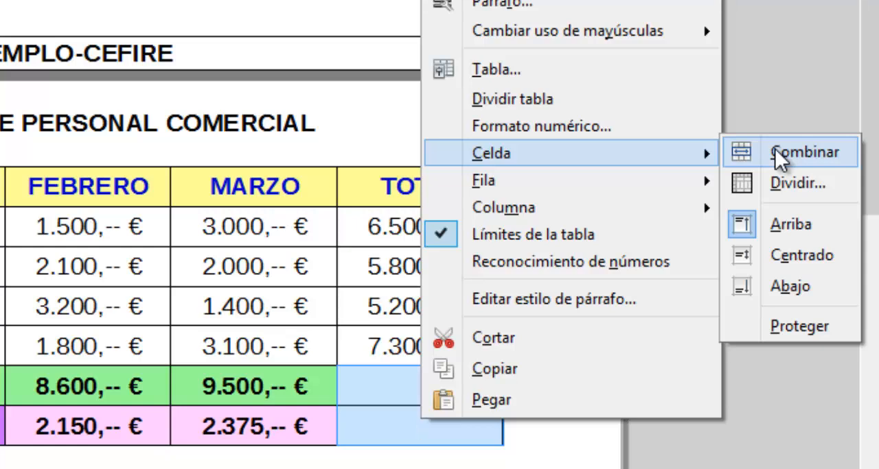
{"action": "left_click", "coordinate": [774, 149]}
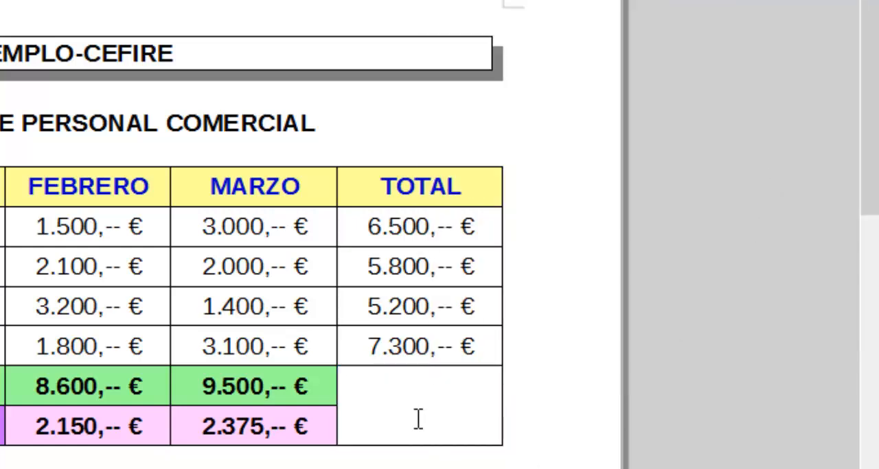
Split the merged empty cell vertically into 2 cells, and undo the split.
{"action": "right_click", "coordinate": [422, 399]}
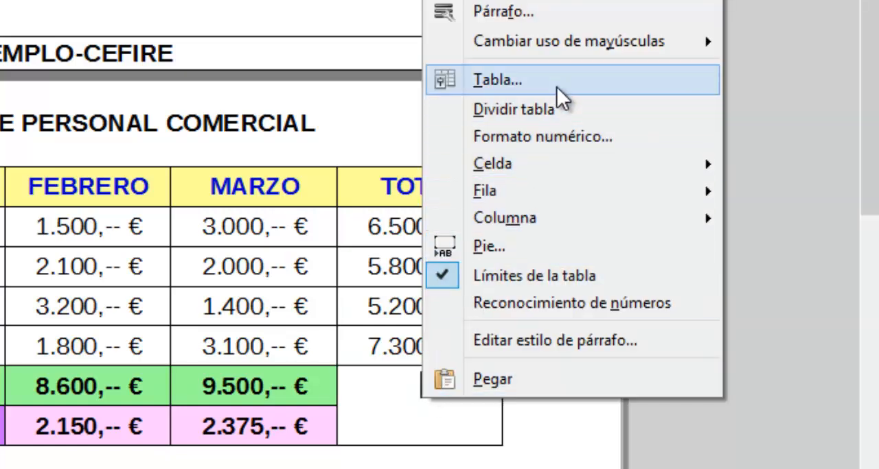
{"action": "mouse_move", "coordinate": [548, 173]}
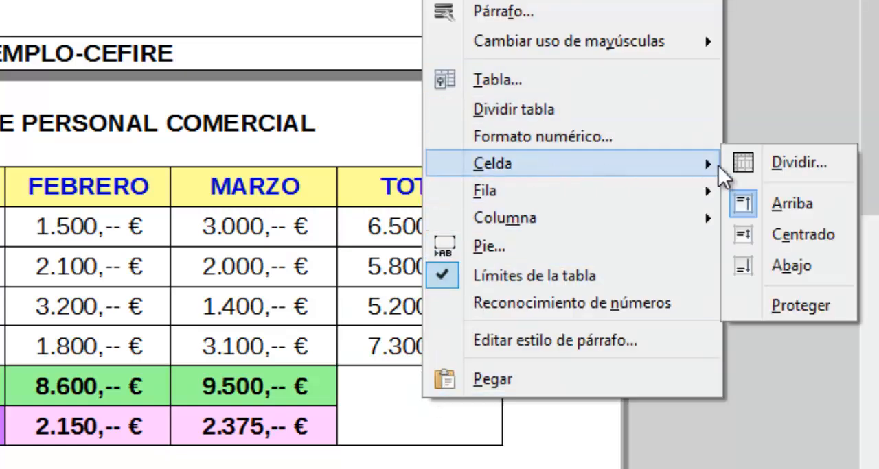
{"action": "left_click", "coordinate": [806, 154]}
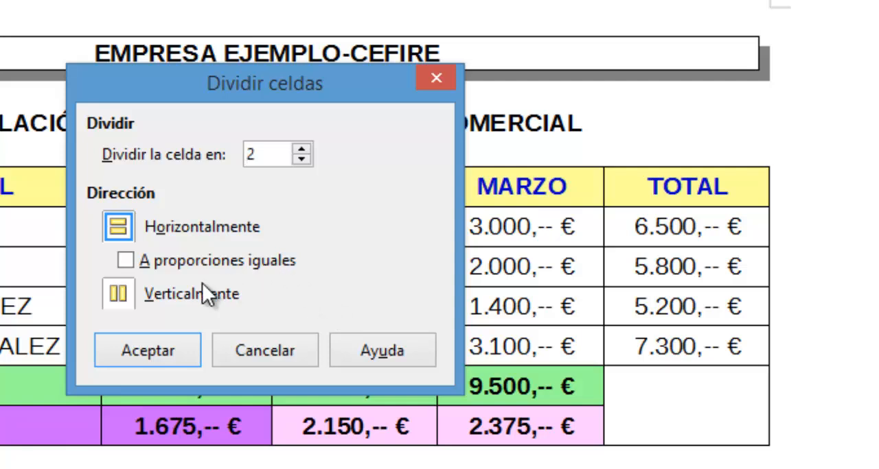
{"action": "left_click", "coordinate": [119, 295]}
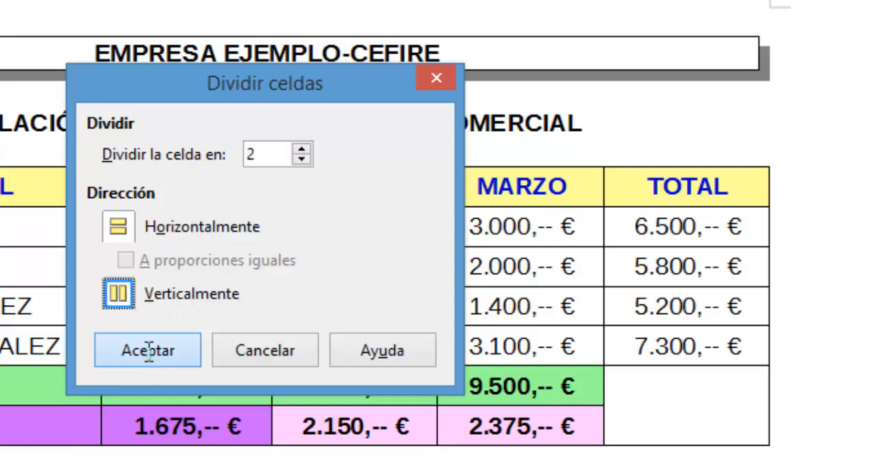
{"action": "left_click", "coordinate": [128, 350]}
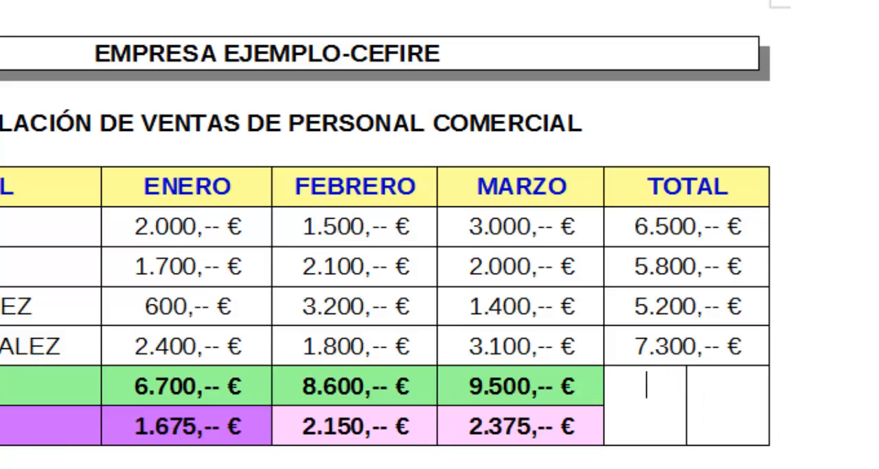
{"action": "key", "text": "ctrl+z"}
Give the table's header row 0,75 pt Púrpura borders around and between all its cells.
{"action": "left_click_drag", "start_coordinate": [58, 195], "coordinate": [696, 187]}
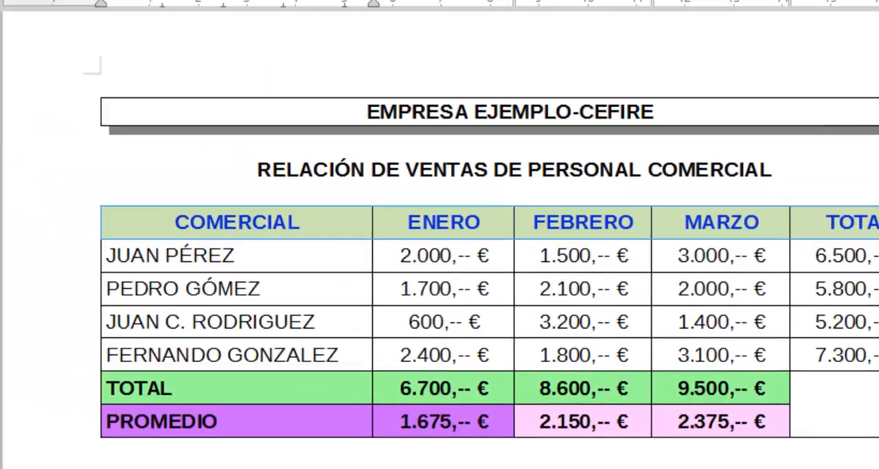
{"action": "left_click", "coordinate": [206, 3]}
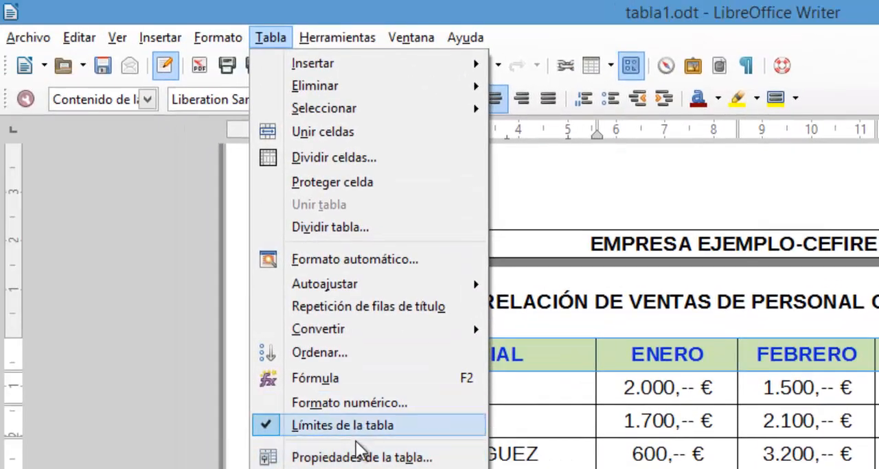
{"action": "left_click", "coordinate": [358, 454]}
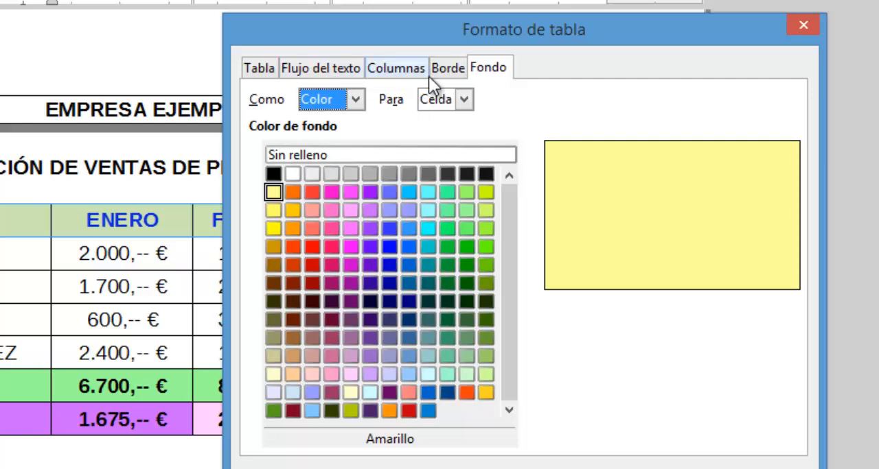
{"action": "left_click", "coordinate": [453, 69]}
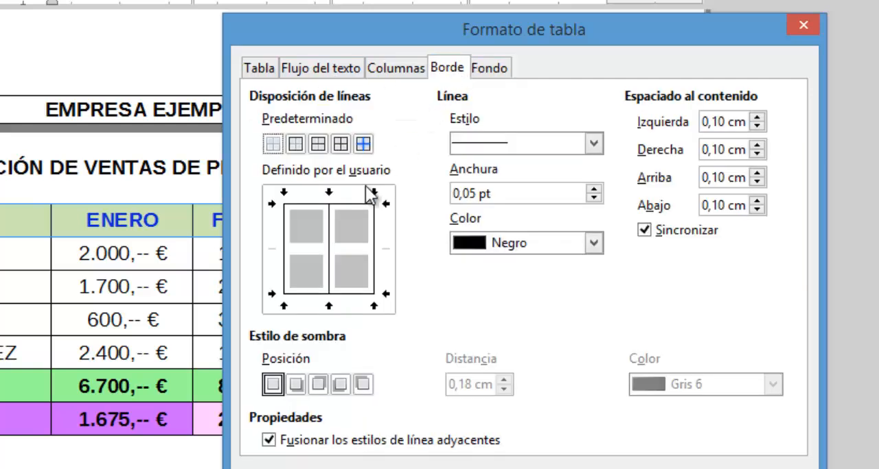
{"action": "left_click", "coordinate": [594, 189]}
{"action": "left_click", "coordinate": [593, 190]}
{"action": "left_click", "coordinate": [594, 243]}
{"action": "left_click", "coordinate": [593, 242]}
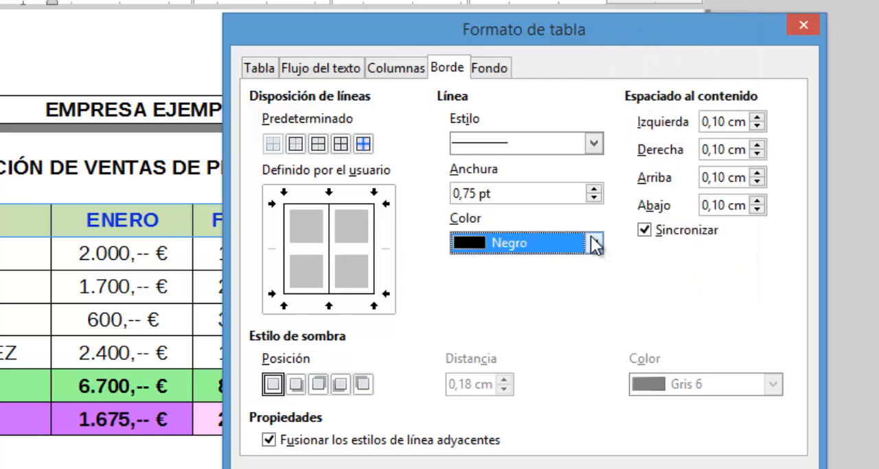
{"action": "left_click", "coordinate": [593, 242]}
{"action": "left_click", "coordinate": [593, 147]}
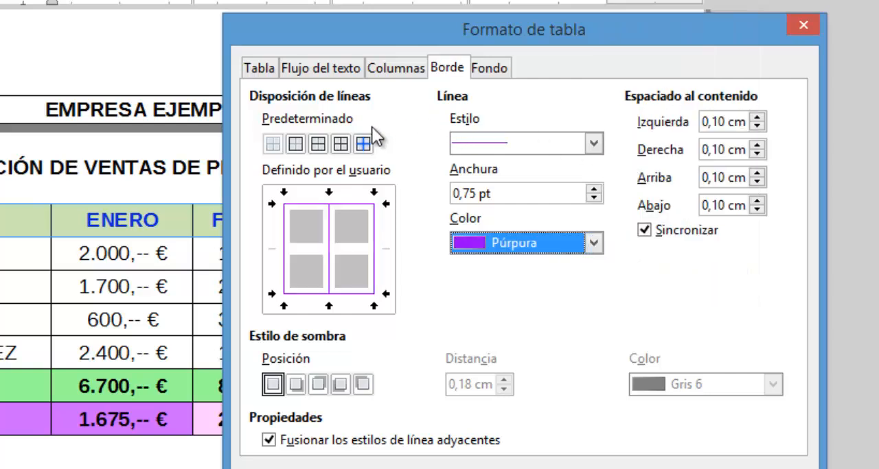
{"action": "left_click", "coordinate": [343, 144]}
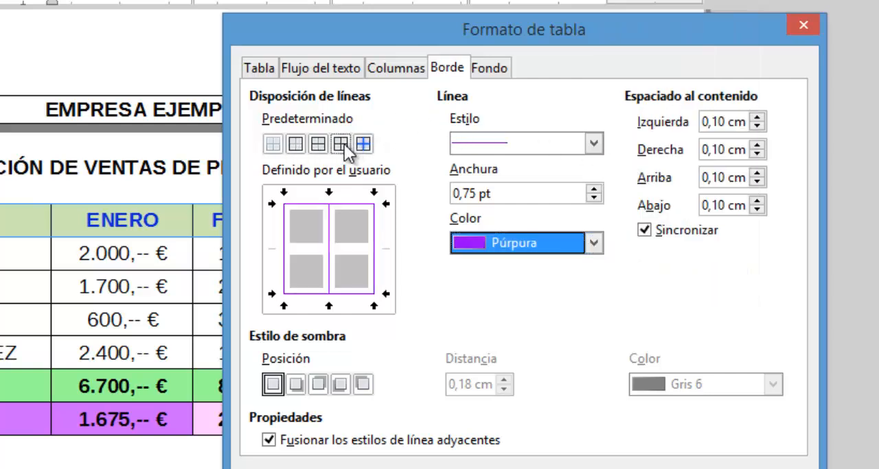
Add a table shadow cast to the top right in the colour Amarillo 1 and apply the table format.
{"action": "left_click", "coordinate": [320, 385]}
{"action": "left_click", "coordinate": [700, 385]}
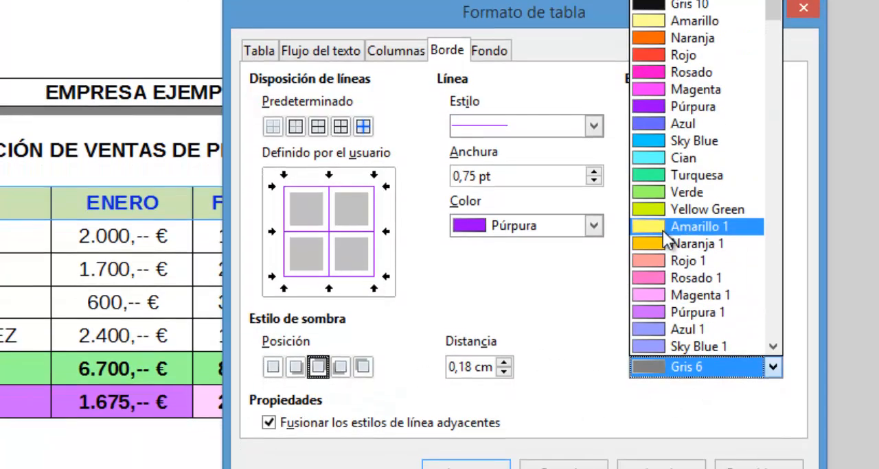
{"action": "left_click", "coordinate": [662, 243]}
{"action": "left_click", "coordinate": [481, 440]}
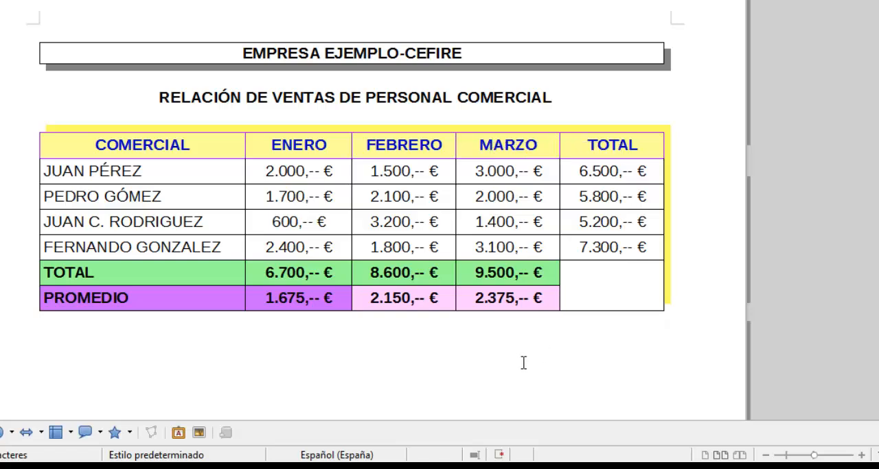
Fill the first salesperson's name cell in the COMERCIAL column with a pink background.
{"action": "left_click_drag", "start_coordinate": [43, 171], "coordinate": [143, 171]}
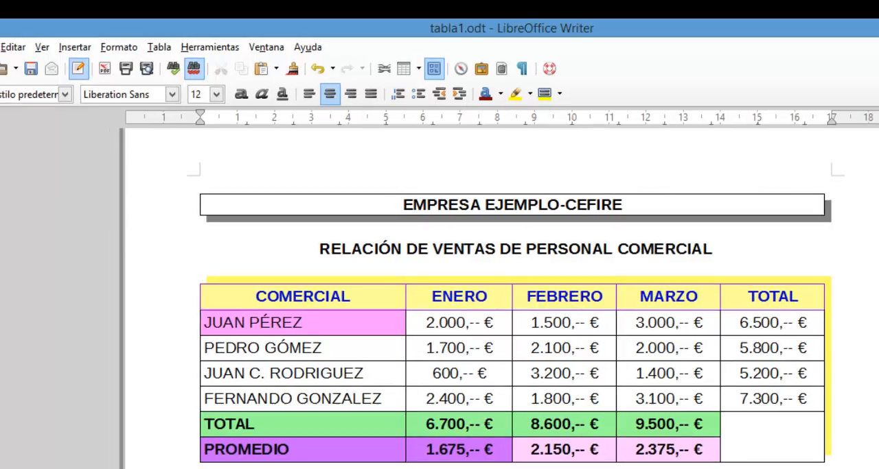
{"action": "left_click", "coordinate": [11, 44]}
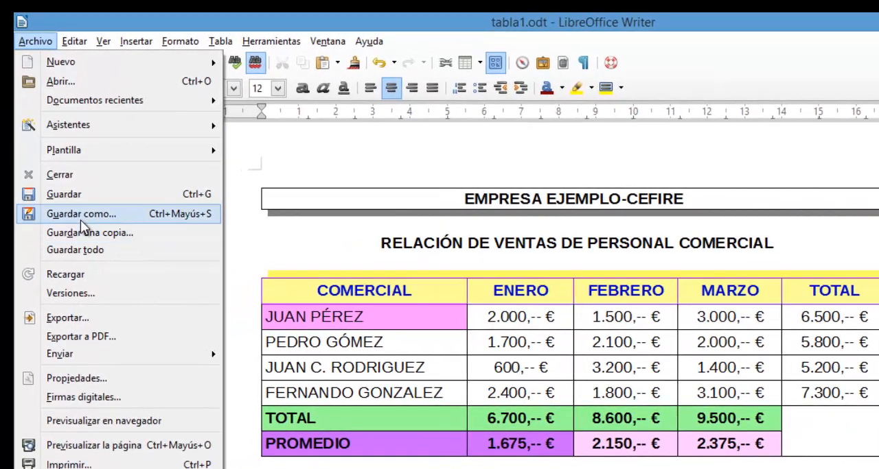
{"action": "left_click", "coordinate": [80, 219]}
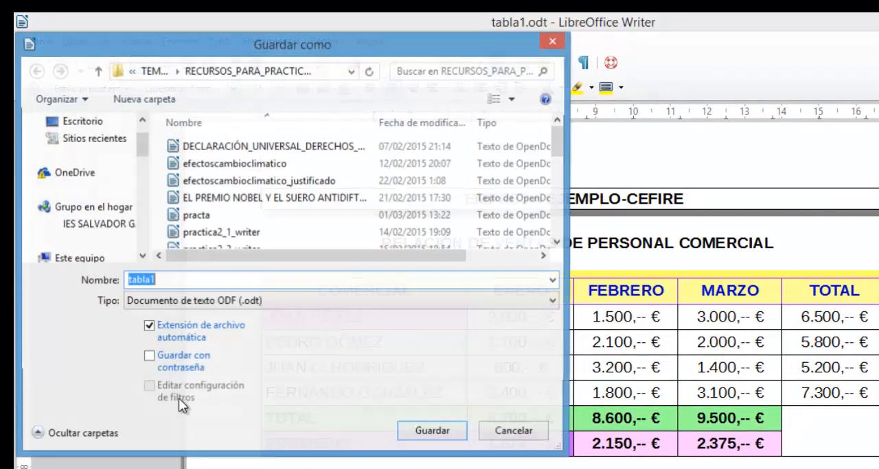
{"action": "left_click", "coordinate": [521, 434]}
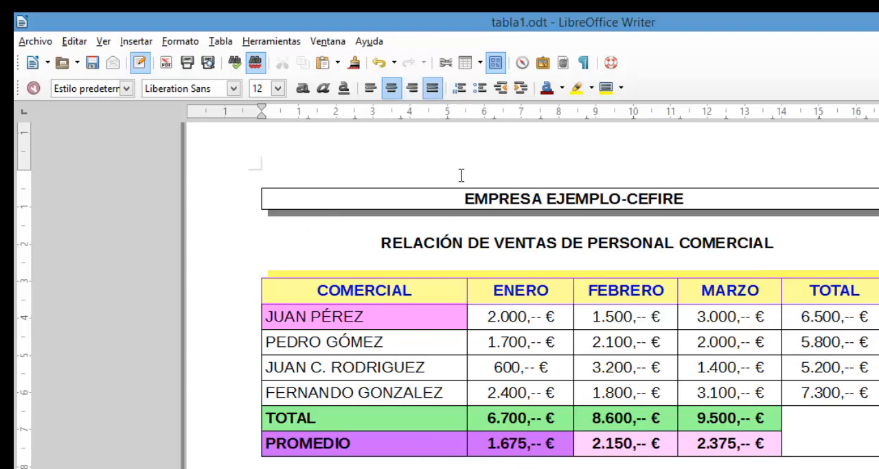
Write the text "El resultado de las ventas ..." in the paragraph below the table.
{"action": "type", "text": "eL"}
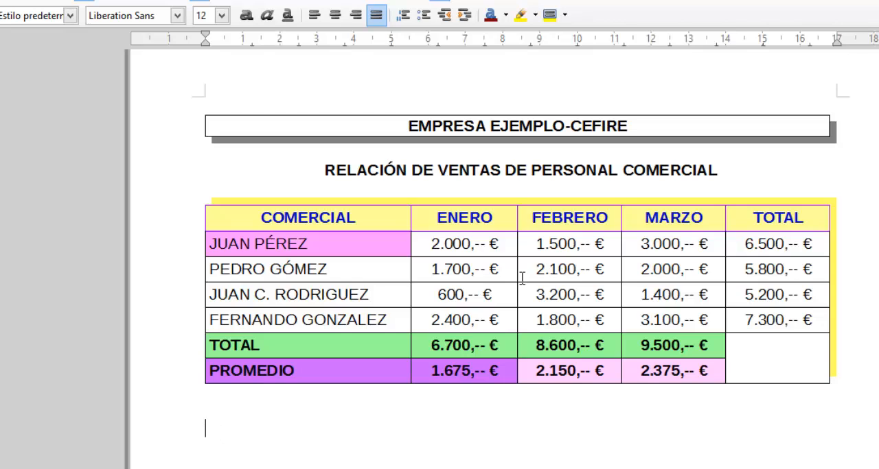
{"action": "type", "text": "El resultado de las ventas ..."}
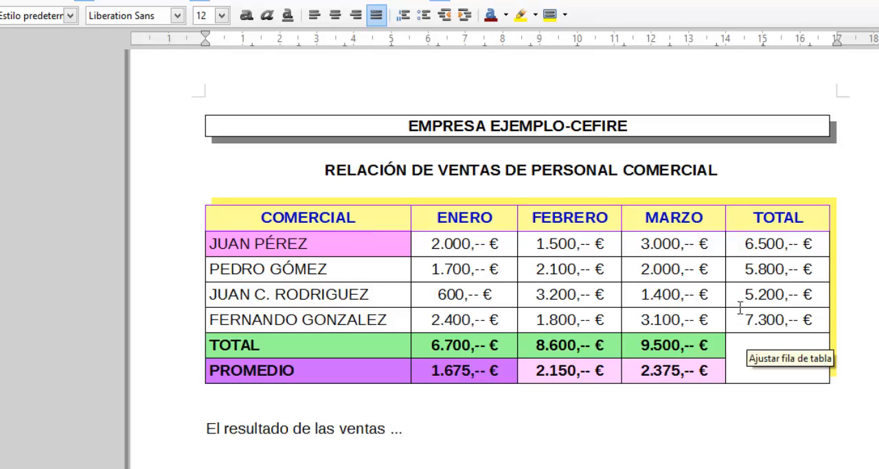
Sort the four salesperson rows of the table by column 5 as a Numérico key in descending order.
{"action": "key", "text": "Up"}
{"action": "key", "text": "Up"}
{"action": "key", "text": "Up"}
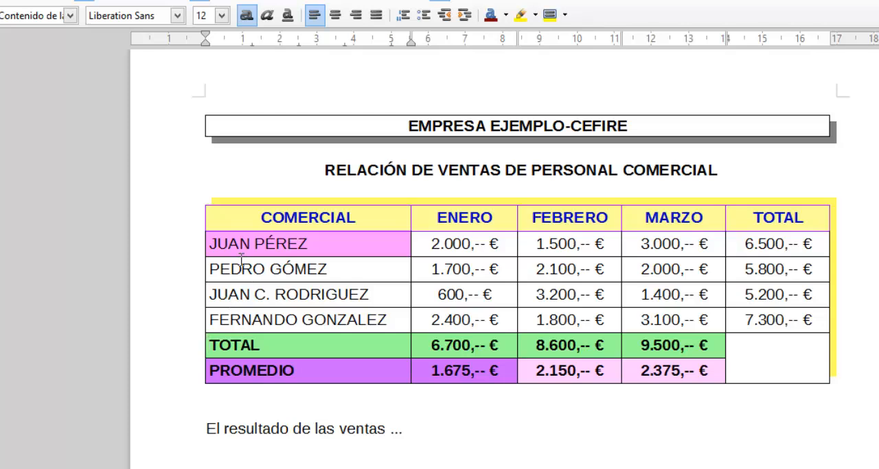
{"action": "left_click_drag", "start_coordinate": [213, 244], "coordinate": [808, 314]}
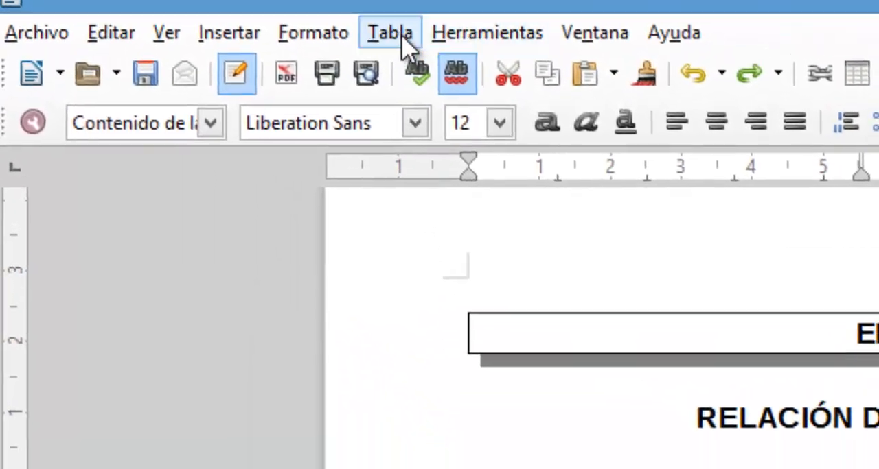
{"action": "left_click", "coordinate": [399, 34]}
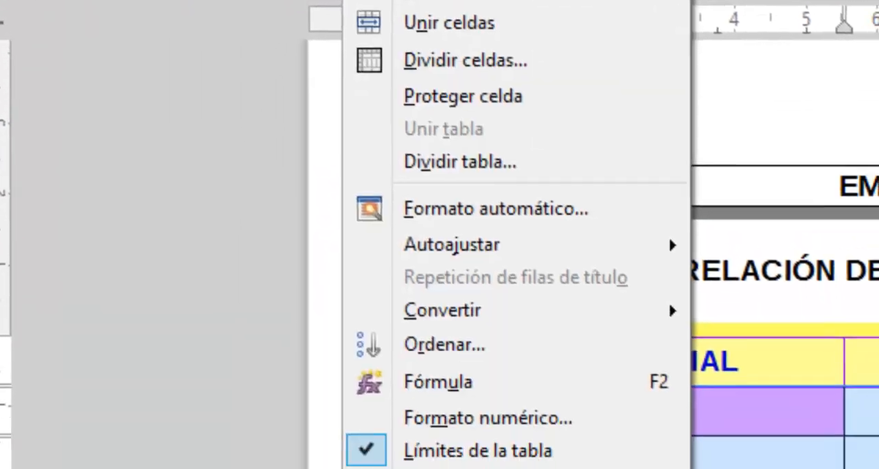
{"action": "left_click", "coordinate": [433, 256]}
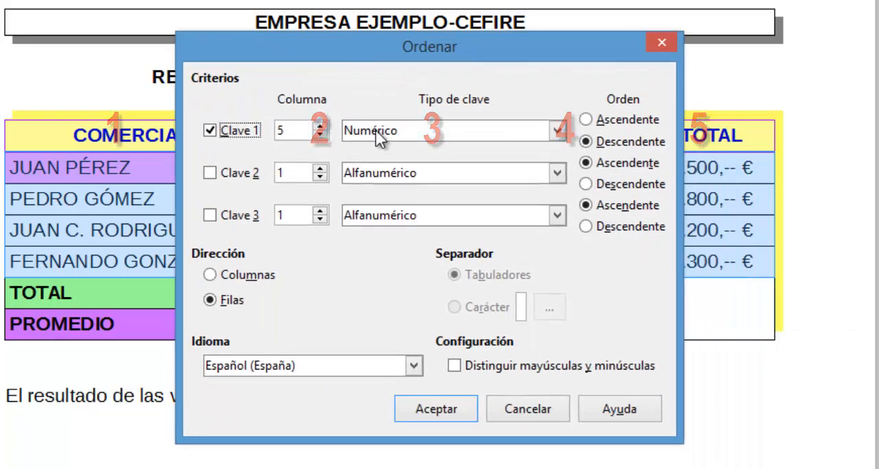
{"action": "left_click", "coordinate": [437, 407]}
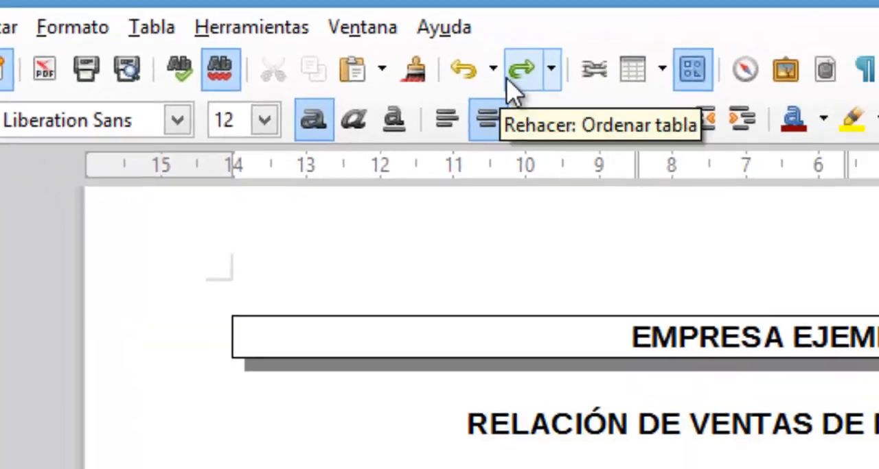
{"action": "left_click", "coordinate": [465, 40]}
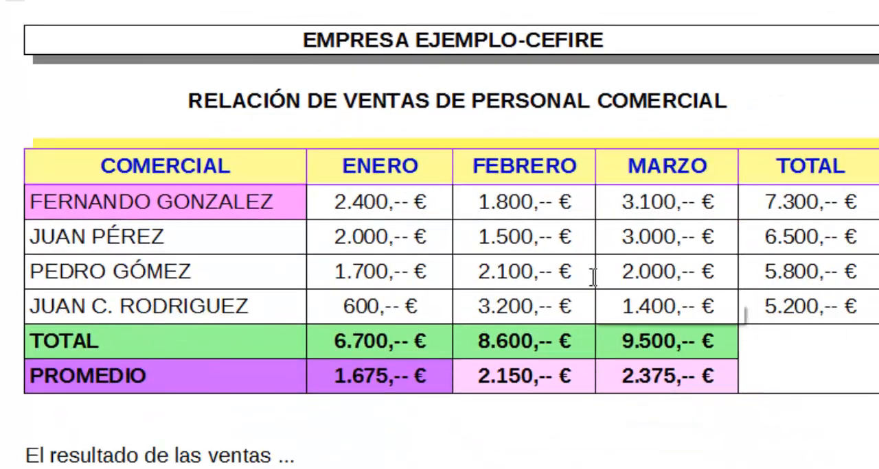
Sort the four salesperson rows by column 1 as an Alfanumérico key in ascending order.
{"action": "left_click_drag", "start_coordinate": [30, 204], "coordinate": [765, 306]}
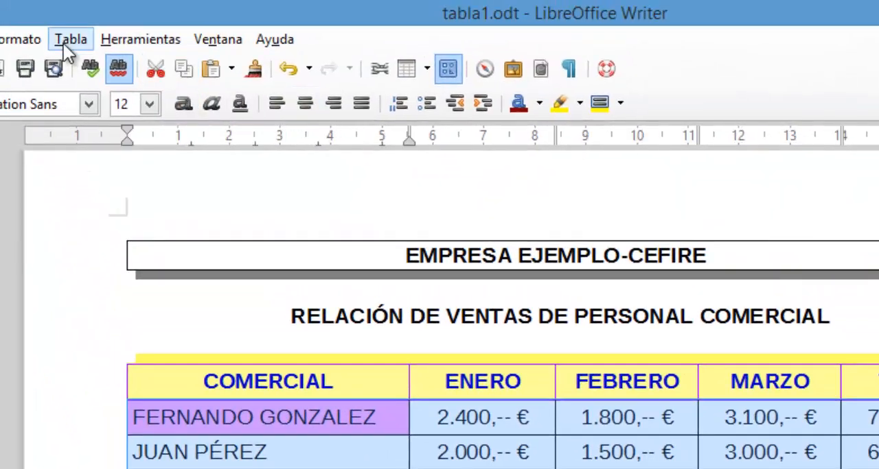
{"action": "left_click", "coordinate": [69, 39]}
{"action": "left_click", "coordinate": [132, 371]}
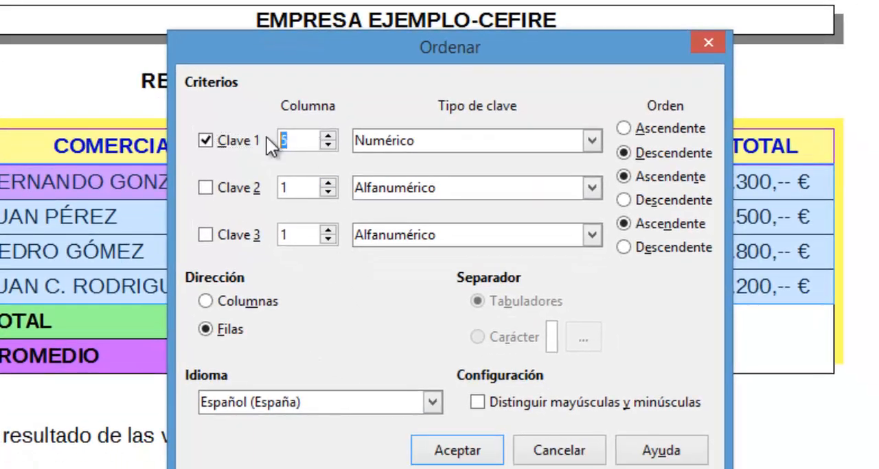
{"action": "type", "text": "1"}
{"action": "key", "text": "Tab"}
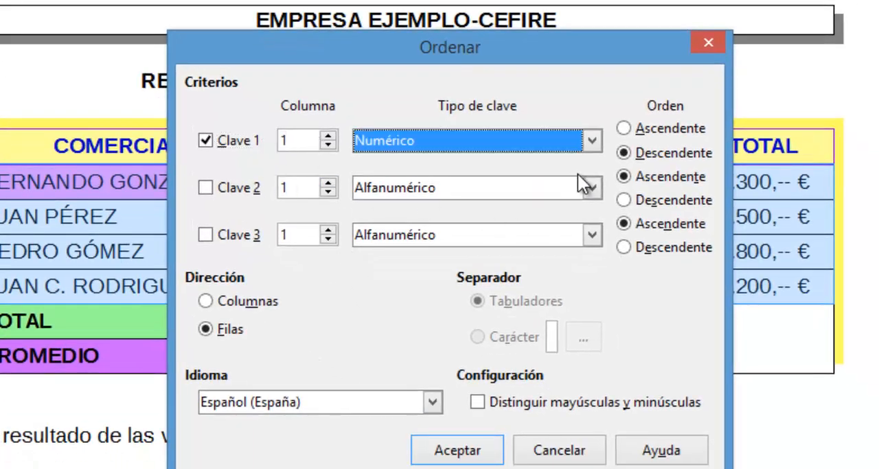
{"action": "left_click", "coordinate": [470, 146]}
{"action": "left_click", "coordinate": [459, 160]}
{"action": "left_click", "coordinate": [624, 127]}
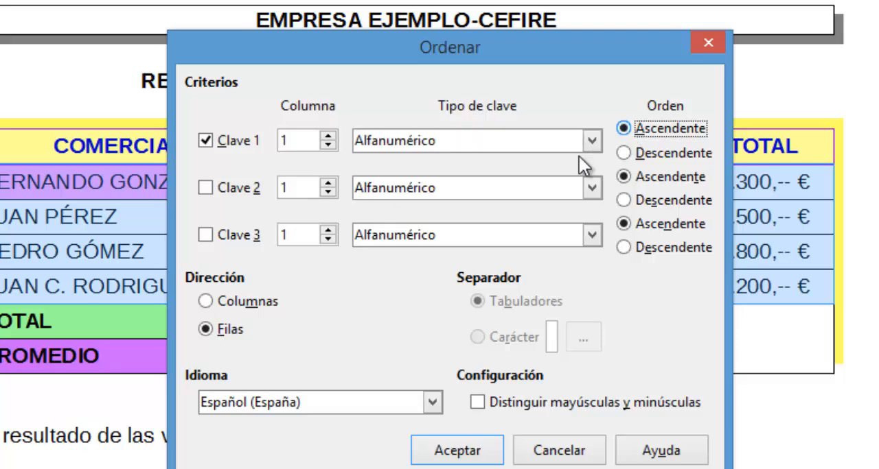
{"action": "left_click", "coordinate": [454, 454]}
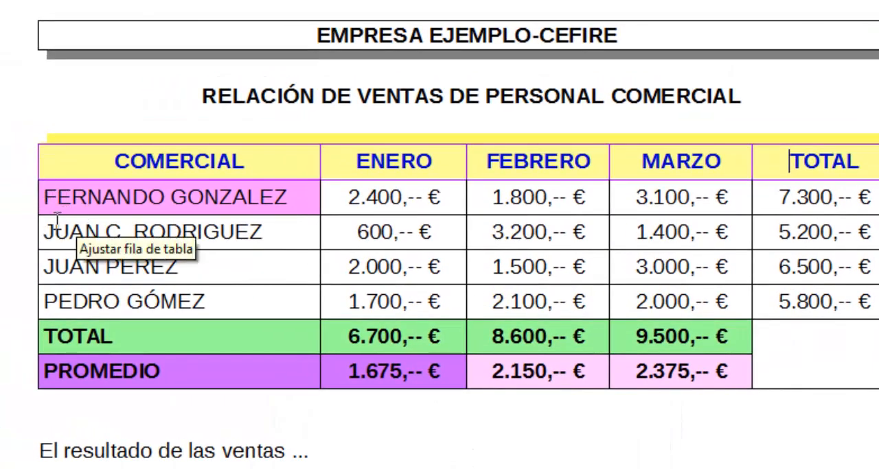